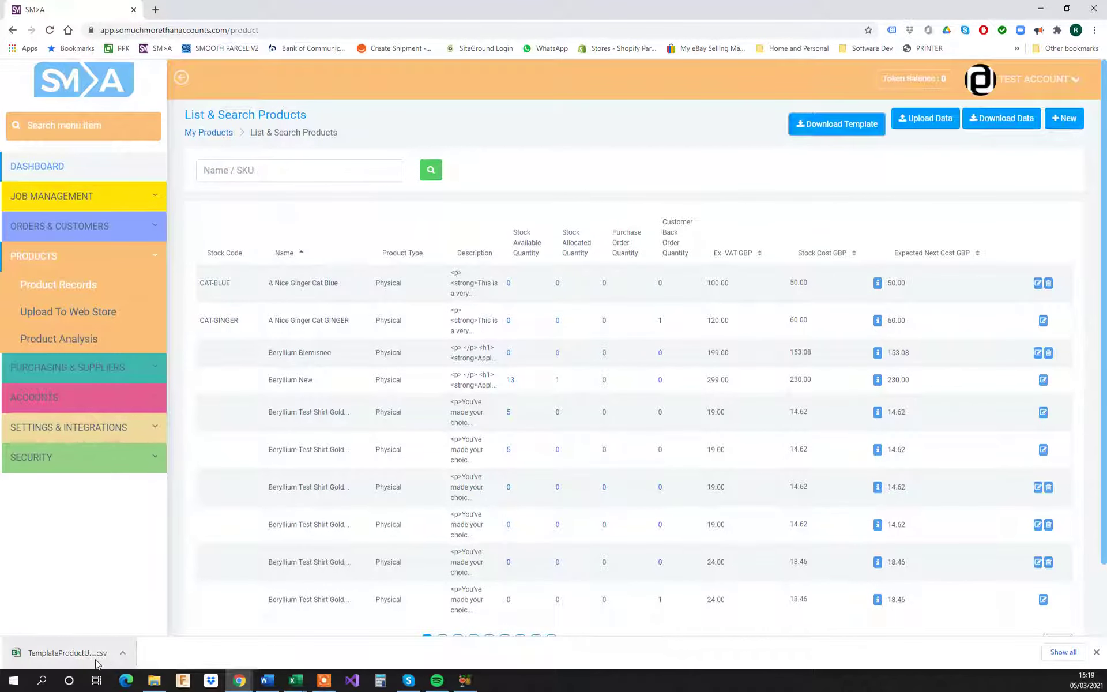
Step: Open the downloaded TemplateProductUpload CSV and review its column headings from Stock Code through Integration List
{"action": "left_click", "coordinate": [67, 653]}
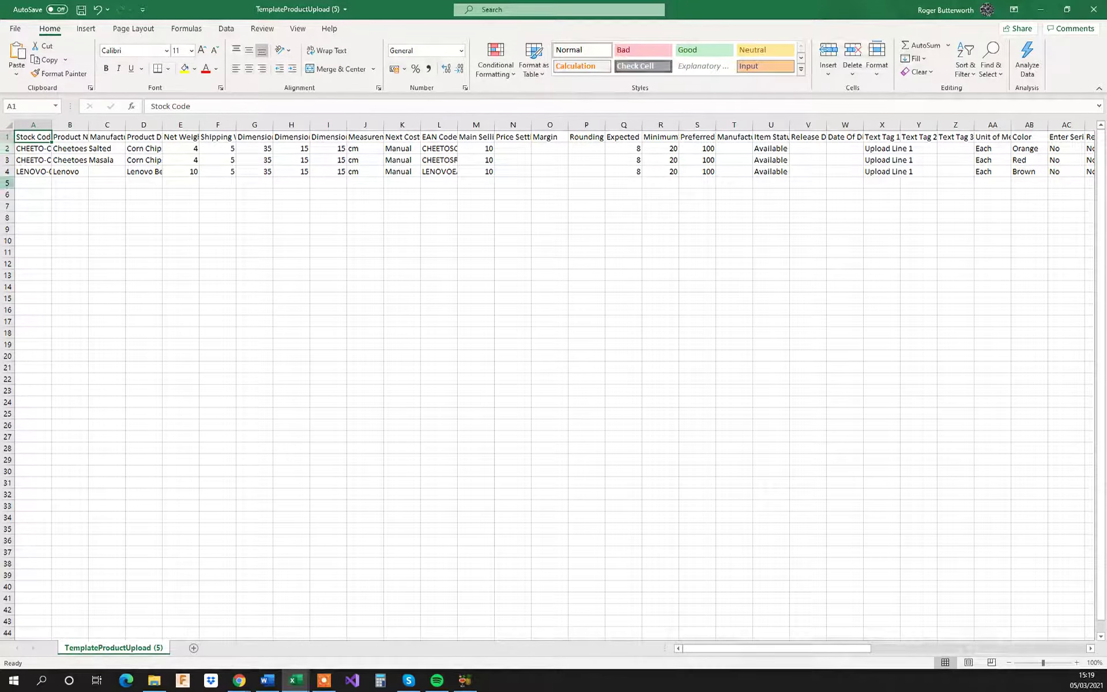
{"action": "double_click", "coordinate": [52, 125]}
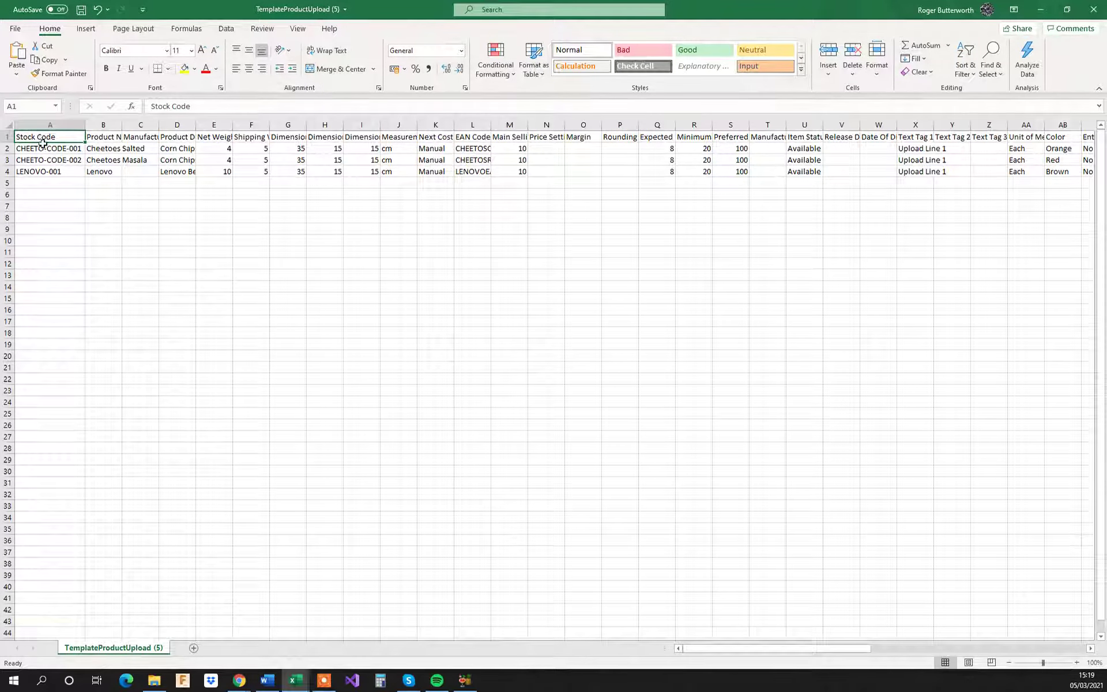
{"action": "key", "text": "Right"}
{"action": "key", "text": "Right"}
{"action": "key", "text": "Right"}
{"action": "key", "text": "Right"}
{"action": "key", "text": "Right"}
{"action": "key", "text": "Right"}
{"action": "key", "text": "Right"}
{"action": "key", "text": "Right"}
{"action": "key", "text": "Right"}
{"action": "key", "text": "Right"}
{"action": "key", "text": "Right"}
{"action": "key", "text": "Right"}
{"action": "key", "text": "Right"}
{"action": "key", "text": "Right"}
{"action": "key", "text": "Right"}
{"action": "key", "text": "Right"}
{"action": "key", "text": "Right"}
{"action": "key", "text": "Right"}
{"action": "key", "text": "Right"}
{"action": "key", "text": "Right"}
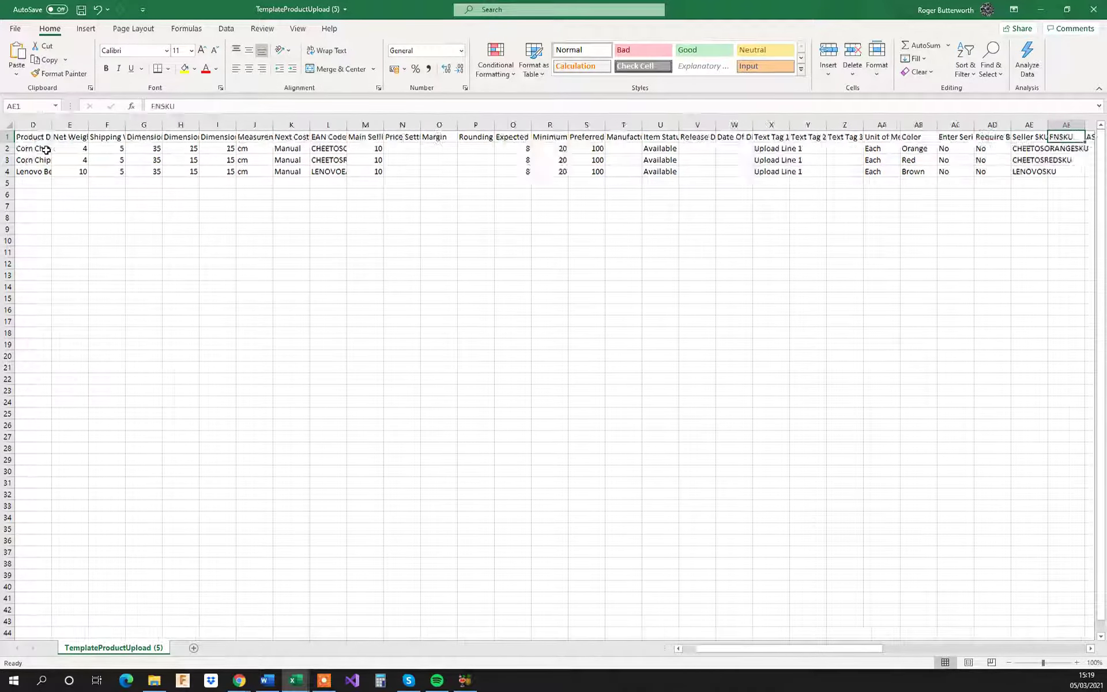
{"action": "key", "text": "Right"}
{"action": "key", "text": "Right"}
{"action": "key", "text": "Right"}
{"action": "key", "text": "Right"}
{"action": "key", "text": "Right"}
{"action": "key", "text": "Right"}
{"action": "key", "text": "Right"}
{"action": "key", "text": "Right"}
{"action": "key", "text": "Right"}
{"action": "key", "text": "Right"}
{"action": "key", "text": "Right"}
{"action": "key", "text": "Right"}
{"action": "key", "text": "Right"}
{"action": "key", "text": "Right"}
{"action": "key", "text": "Right"}
{"action": "key", "text": "Right"}
{"action": "key", "text": "Right"}
{"action": "key", "text": "Right"}
{"action": "key", "text": "Right"}
{"action": "key", "text": "Right"}
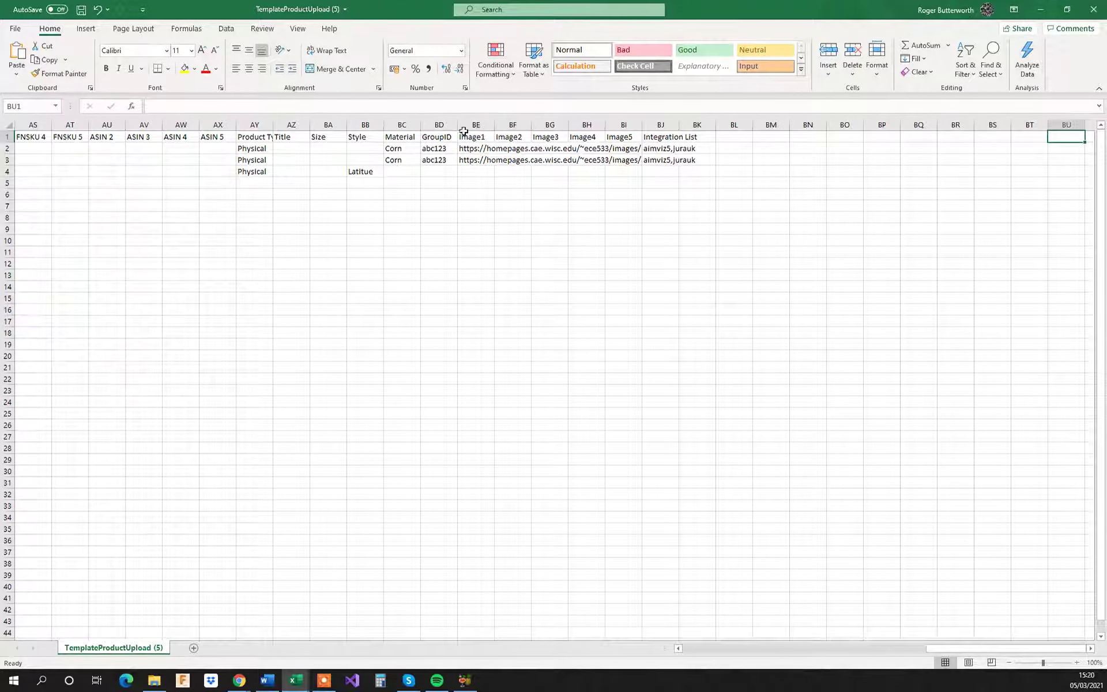
{"action": "left_click_drag", "start_coordinate": [934, 649], "coordinate": [682, 650]}
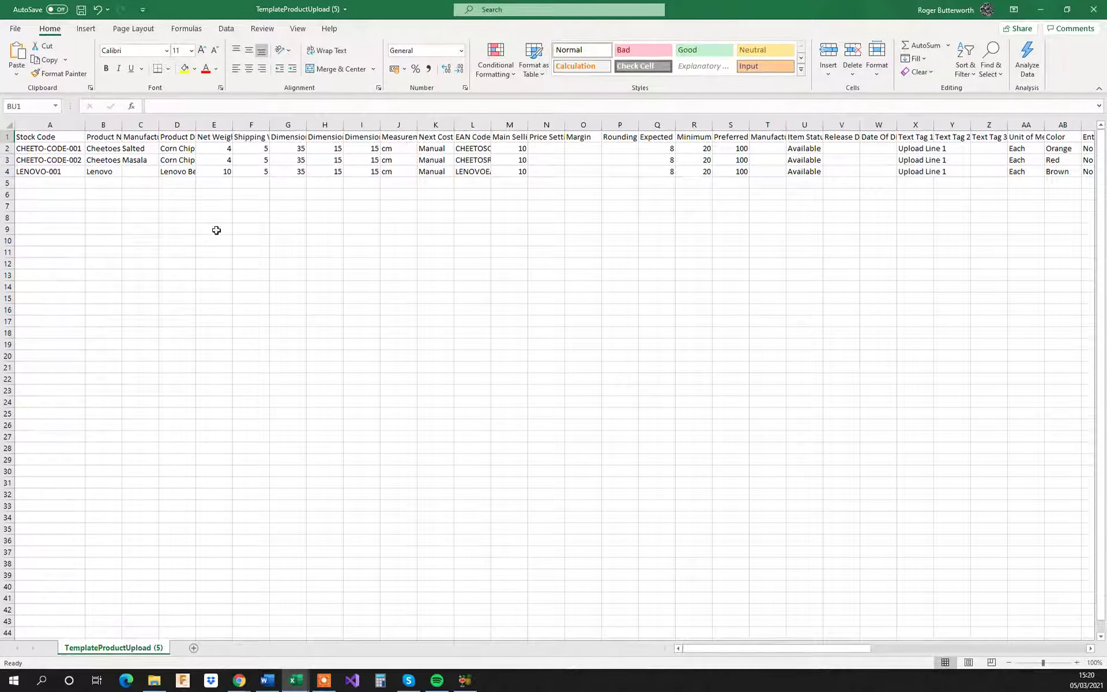
Step: Autofit all columns of the template sheet so every heading can be read in full
{"action": "left_click", "coordinate": [5, 125]}
{"action": "double_click", "coordinate": [84, 124]}
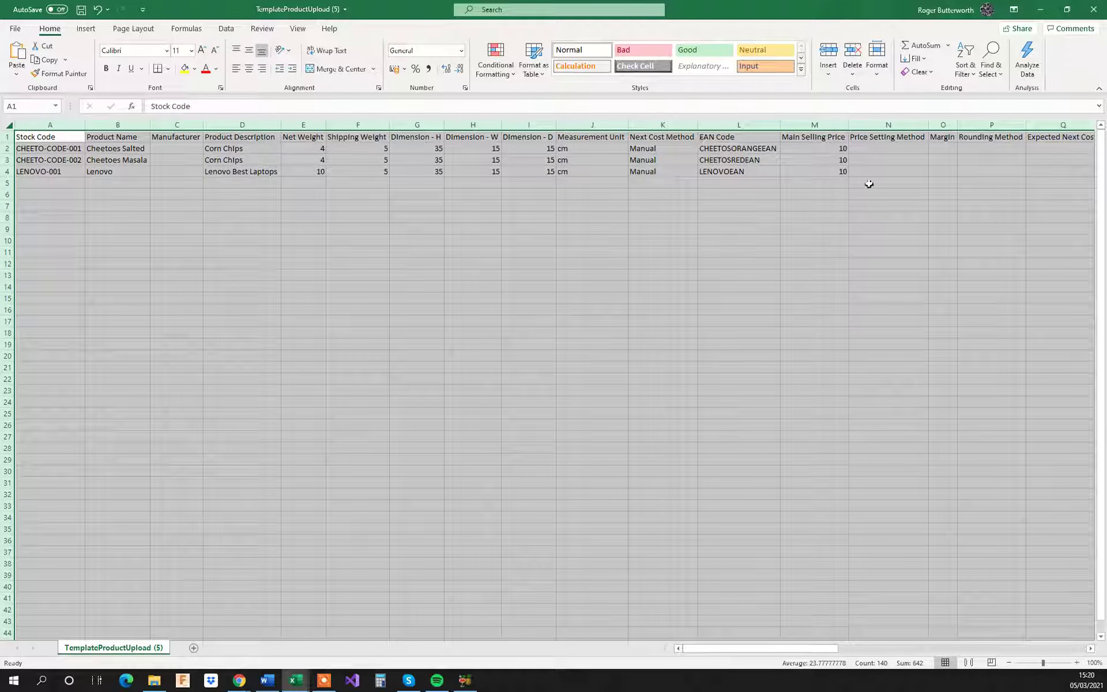
{"action": "left_click", "coordinate": [371, 253]}
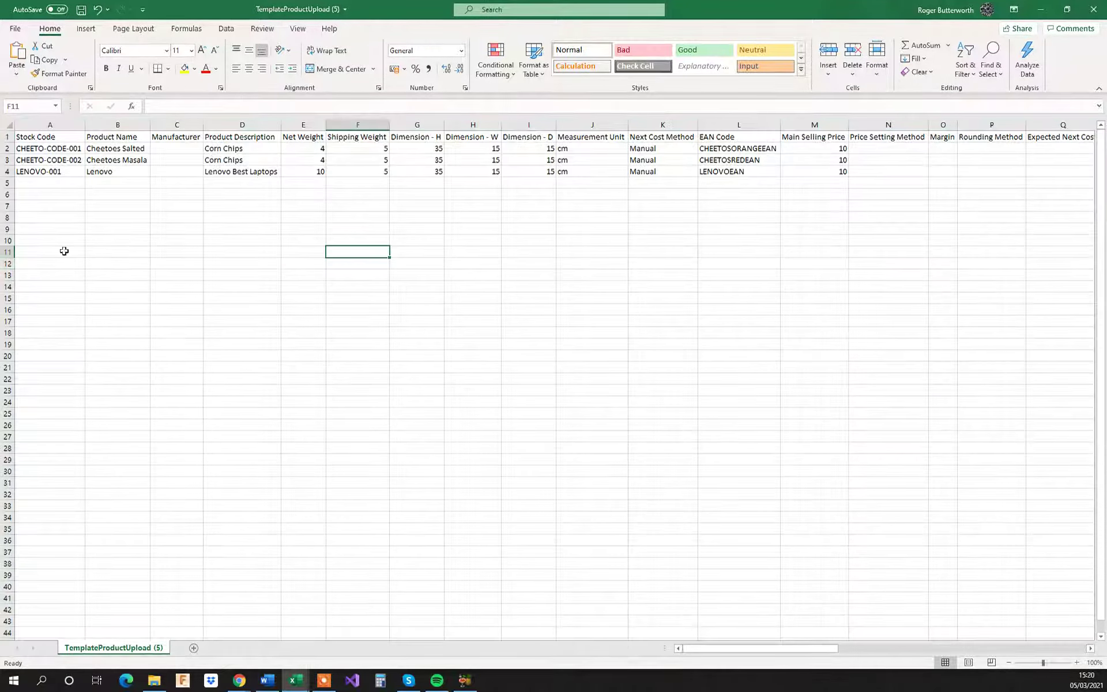
Step: Add a new worksheet and paste the copied product codes and names starting at cell A2
{"action": "left_click", "coordinate": [193, 648]}
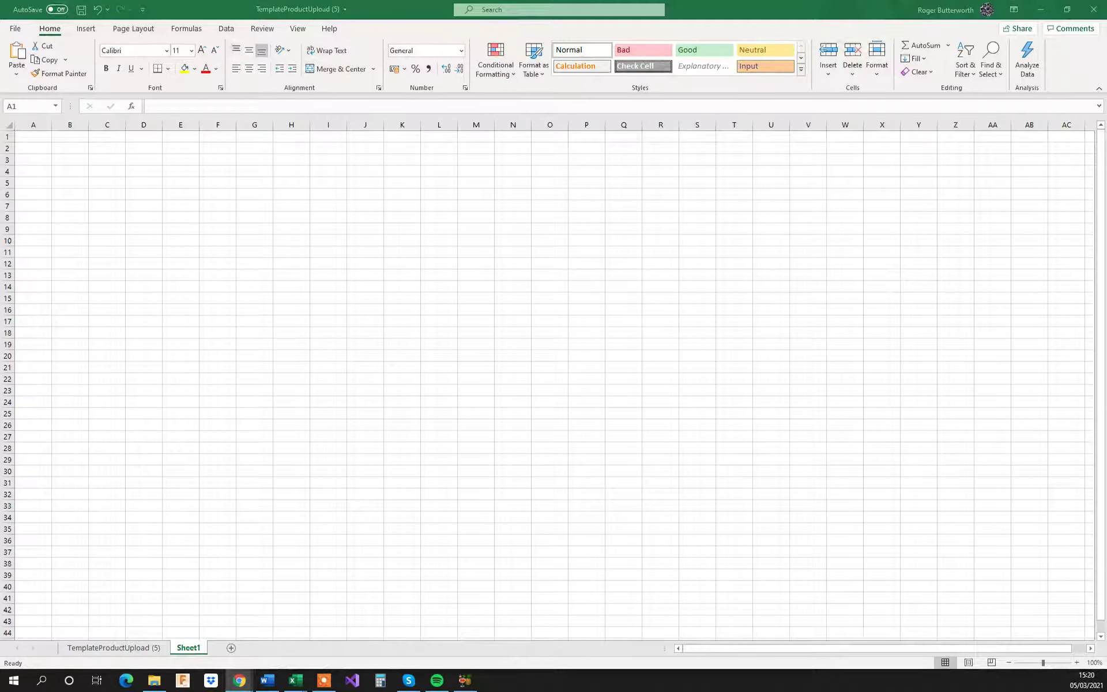
{"action": "left_click", "coordinate": [27, 149]}
{"action": "key", "text": "ctrl+v"}
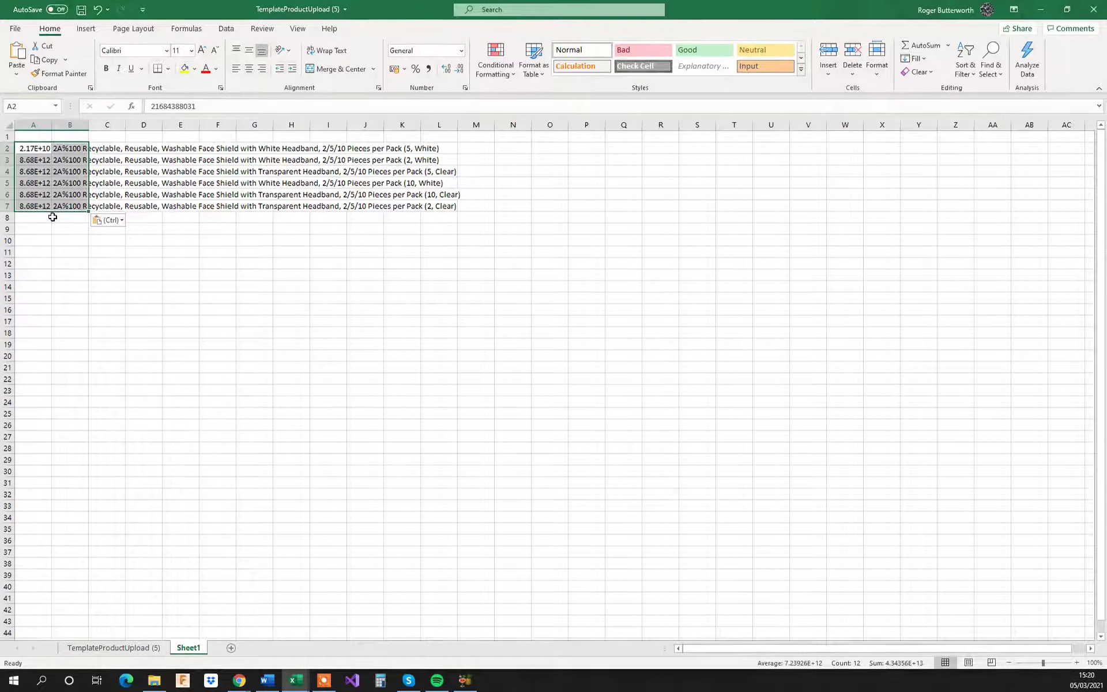
Step: Format column A of Sheet1 as Number with 0 decimal places and autofit columns A and B
{"action": "double_click", "coordinate": [52, 124]}
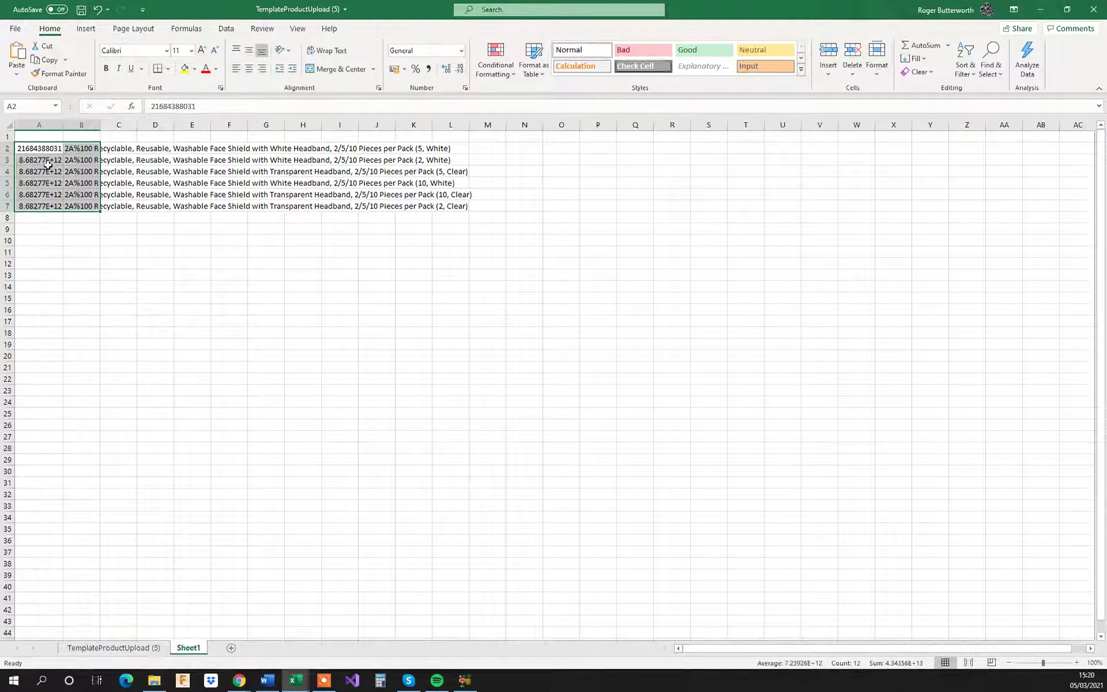
{"action": "left_click", "coordinate": [38, 124]}
{"action": "right_click", "coordinate": [46, 159]}
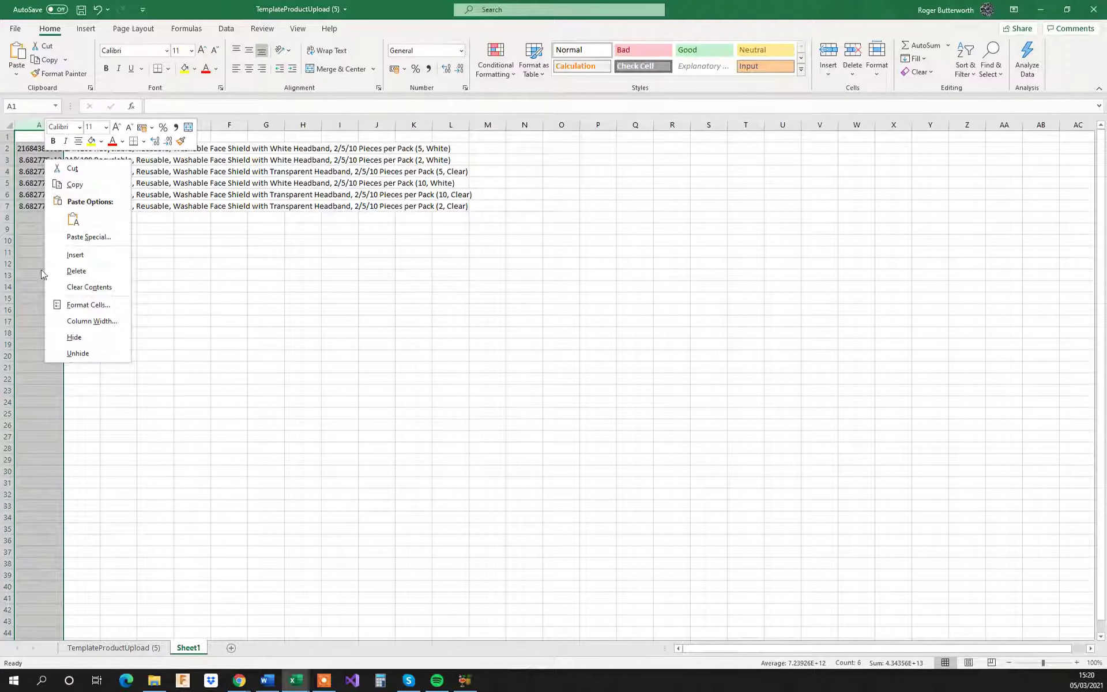
{"action": "left_click", "coordinate": [80, 304]}
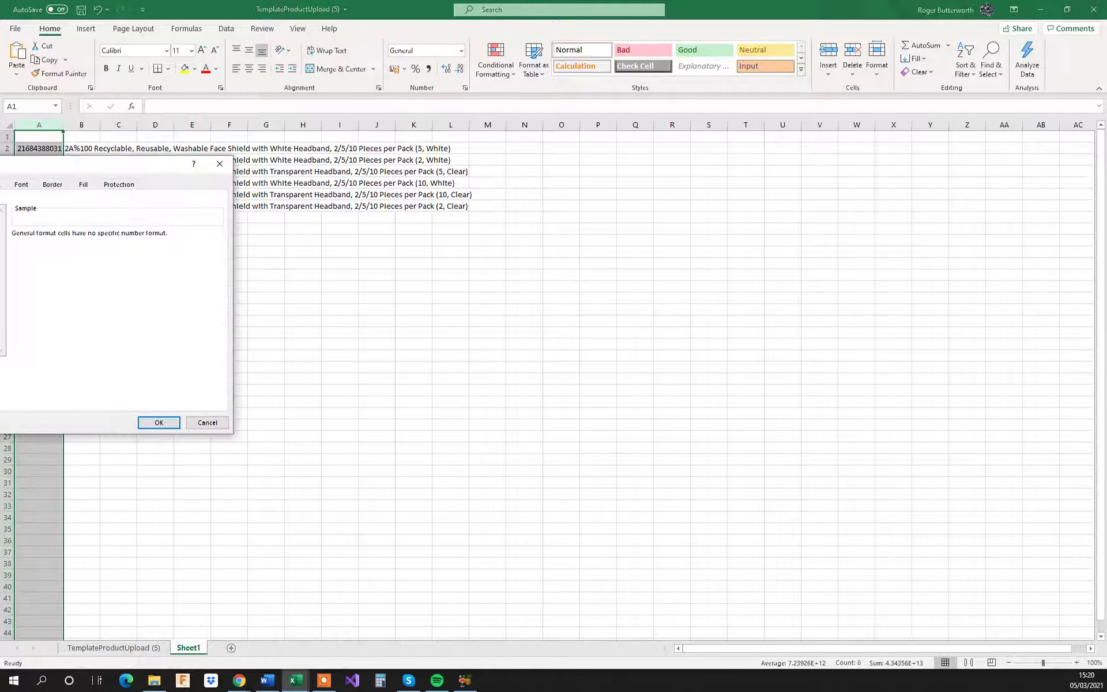
{"action": "left_click_drag", "start_coordinate": [172, 169], "coordinate": [499, 139]}
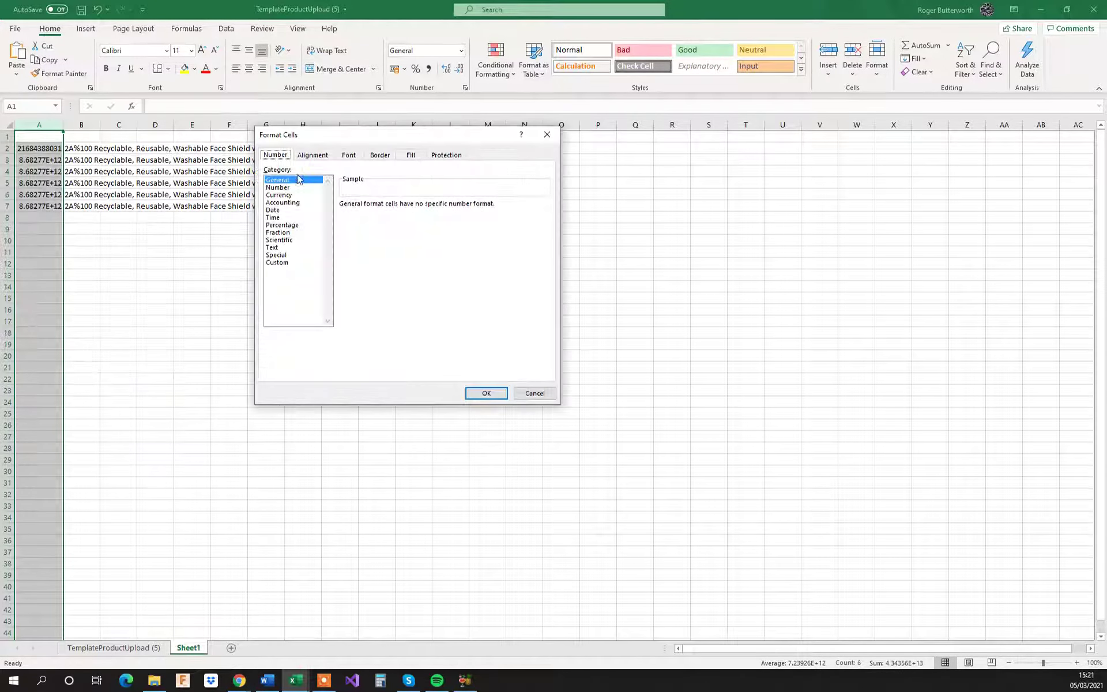
{"action": "left_click", "coordinate": [285, 188]}
{"action": "left_click", "coordinate": [418, 207]}
{"action": "left_click", "coordinate": [417, 208]}
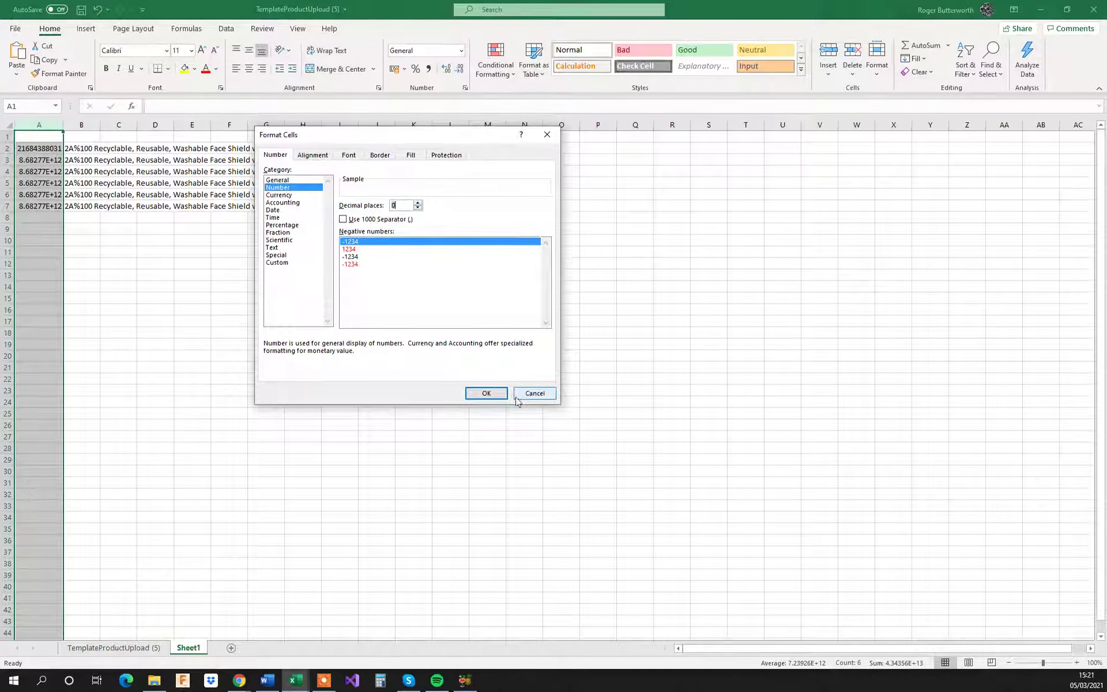
{"action": "left_click", "coordinate": [501, 393]}
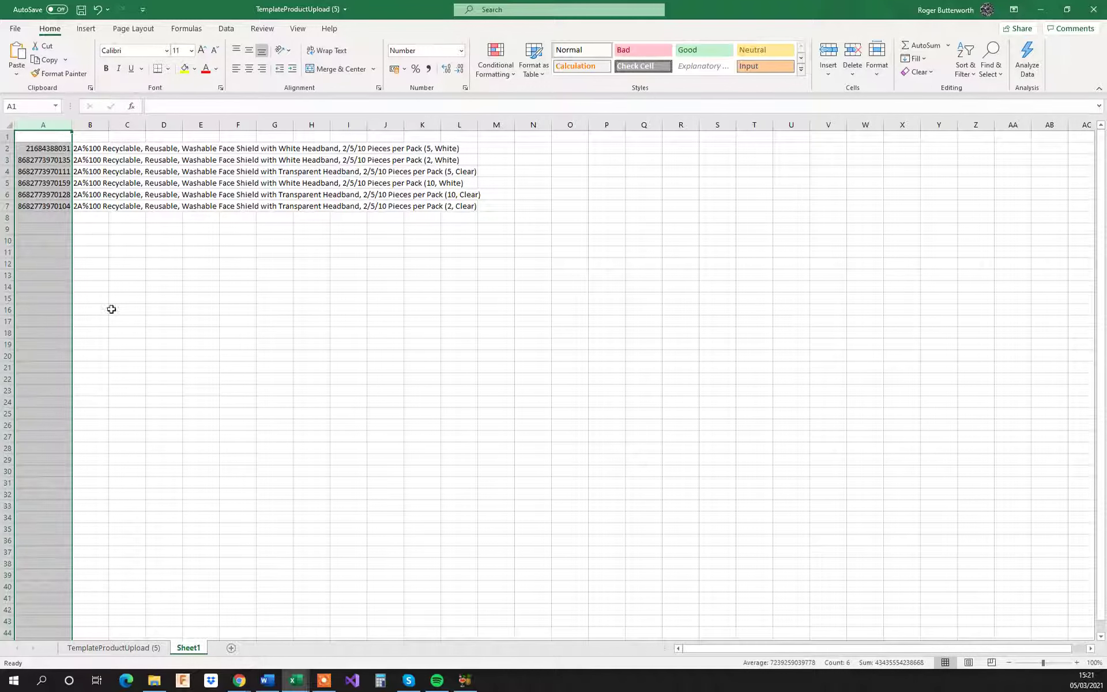
{"action": "double_click", "coordinate": [108, 125]}
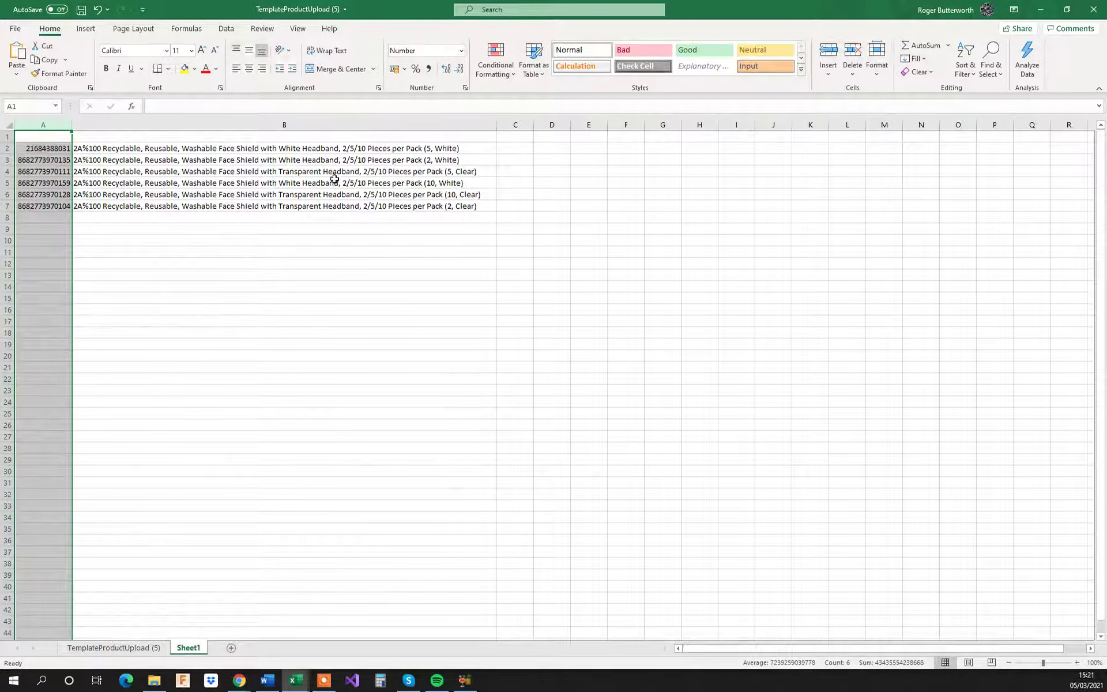
Step: In cell A6 of the TemplateProductUpload sheet, enter a formula linking the stock code to Sheet1 cell A2
{"action": "left_click", "coordinate": [132, 648]}
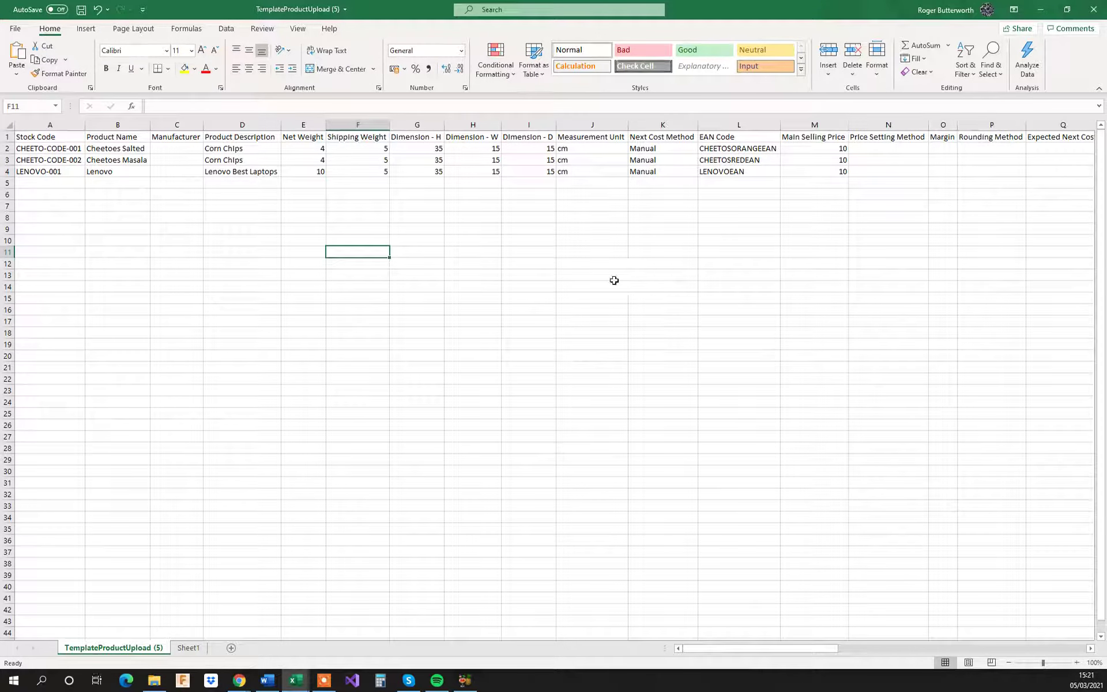
{"action": "left_click", "coordinate": [188, 647]}
{"action": "left_click", "coordinate": [157, 651]}
{"action": "left_click", "coordinate": [36, 194]}
{"action": "type", "text": "="}
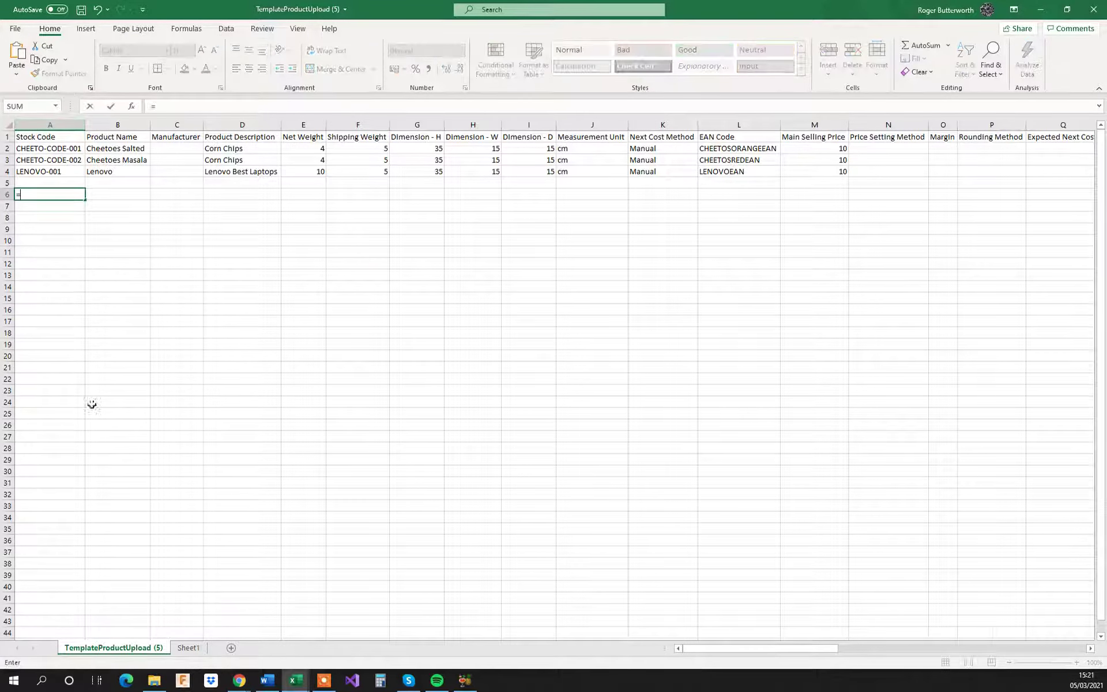
{"action": "left_click", "coordinate": [188, 647]}
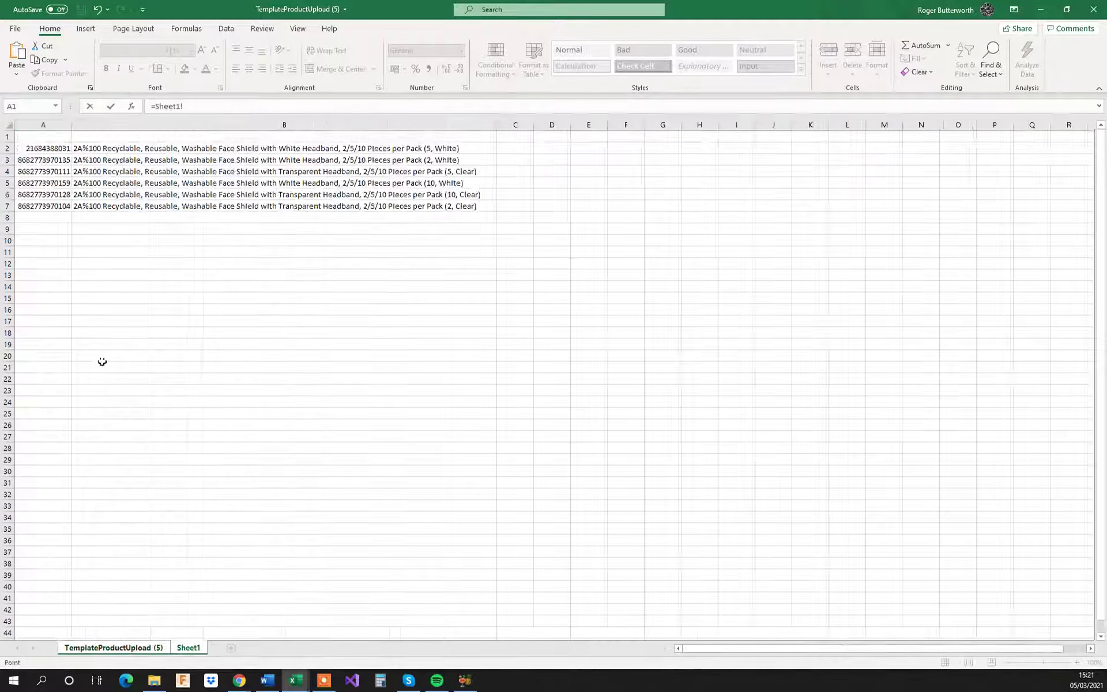
{"action": "left_click", "coordinate": [51, 152]}
{"action": "key", "text": "Return"}
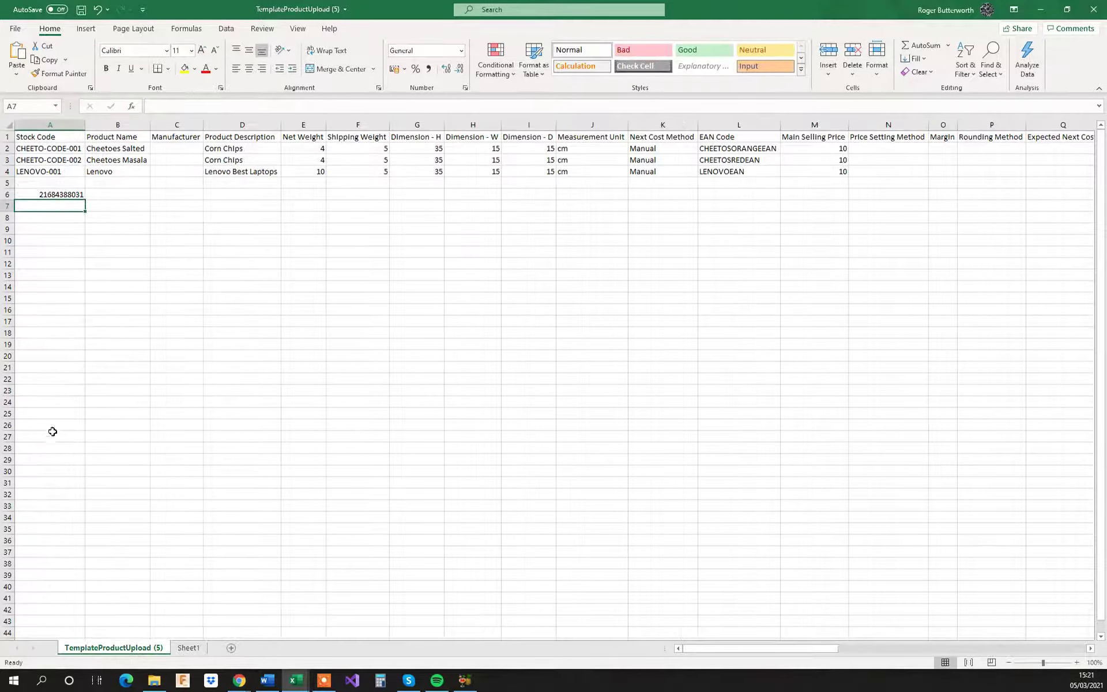
Step: In cell B6 under Product Name, enter a formula linking to the product name in Sheet1 cell B2
{"action": "left_click", "coordinate": [106, 193]}
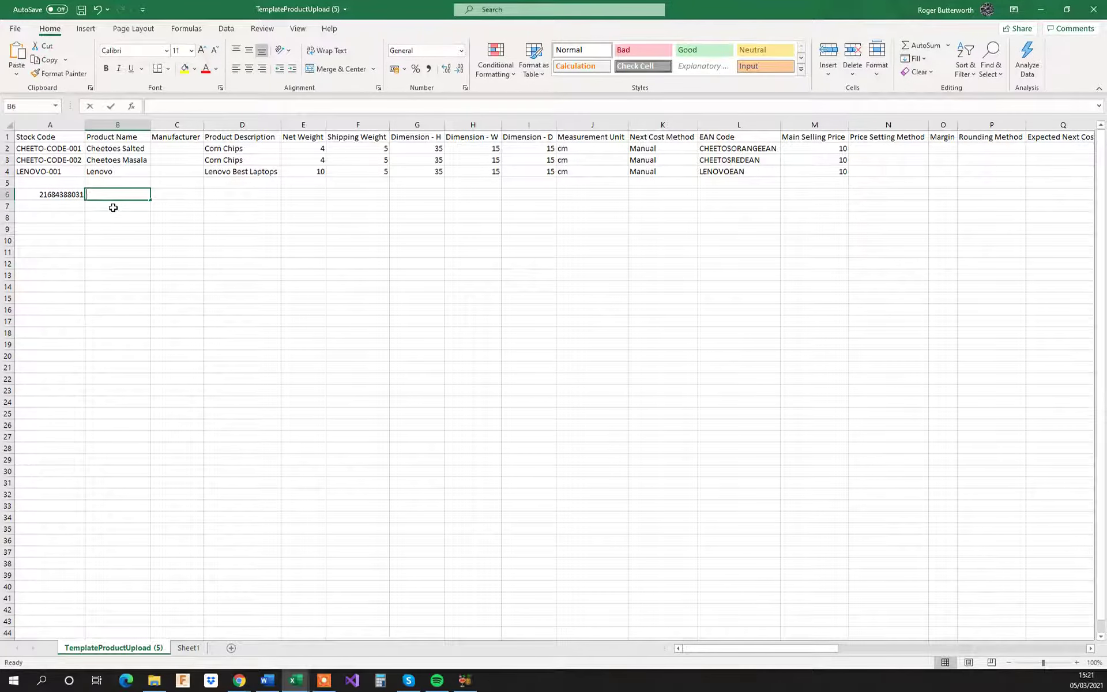
{"action": "type", "text": "="}
{"action": "left_click", "coordinate": [188, 648]}
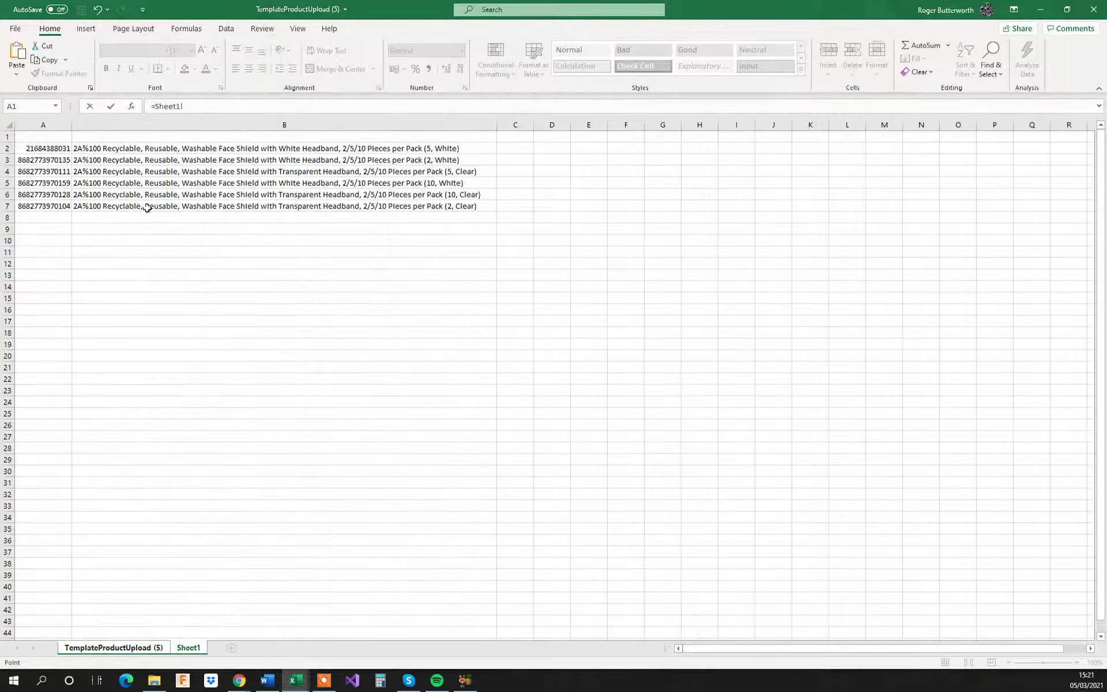
{"action": "left_click", "coordinate": [95, 150]}
{"action": "key", "text": "Return"}
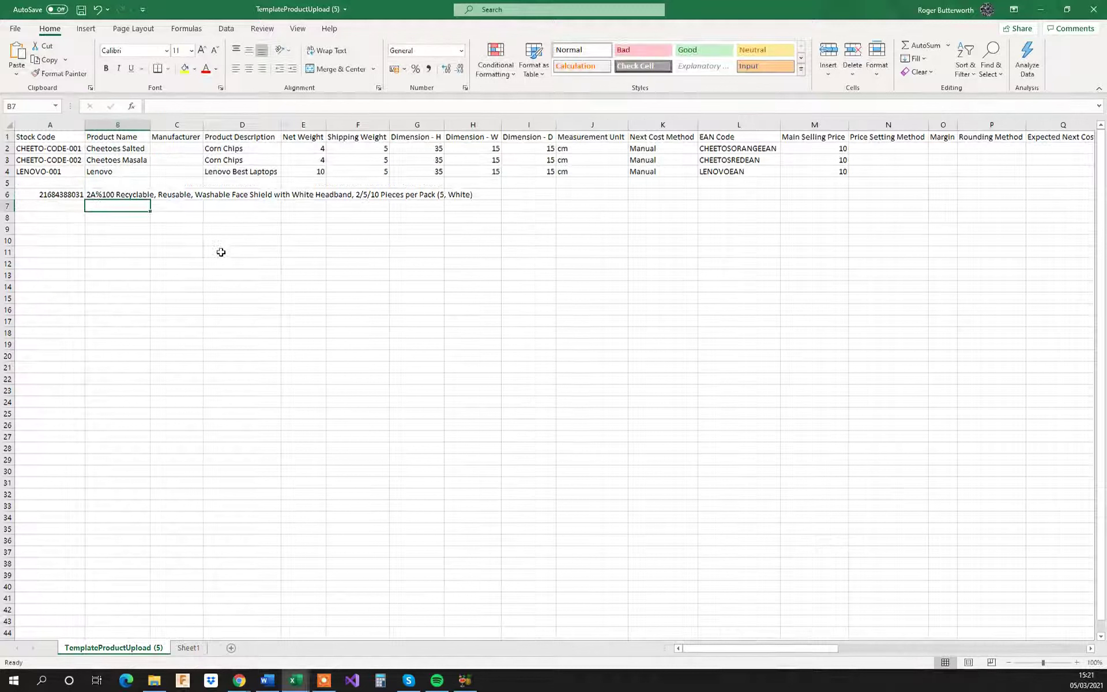
Step: Fill the A6:B6 link formulas down through row 11, leaving rows 12 and 13 cleared, and autofit the Product Name column
{"action": "left_click", "coordinate": [84, 194]}
{"action": "left_click_drag", "start_coordinate": [85, 200], "coordinate": [151, 278]}
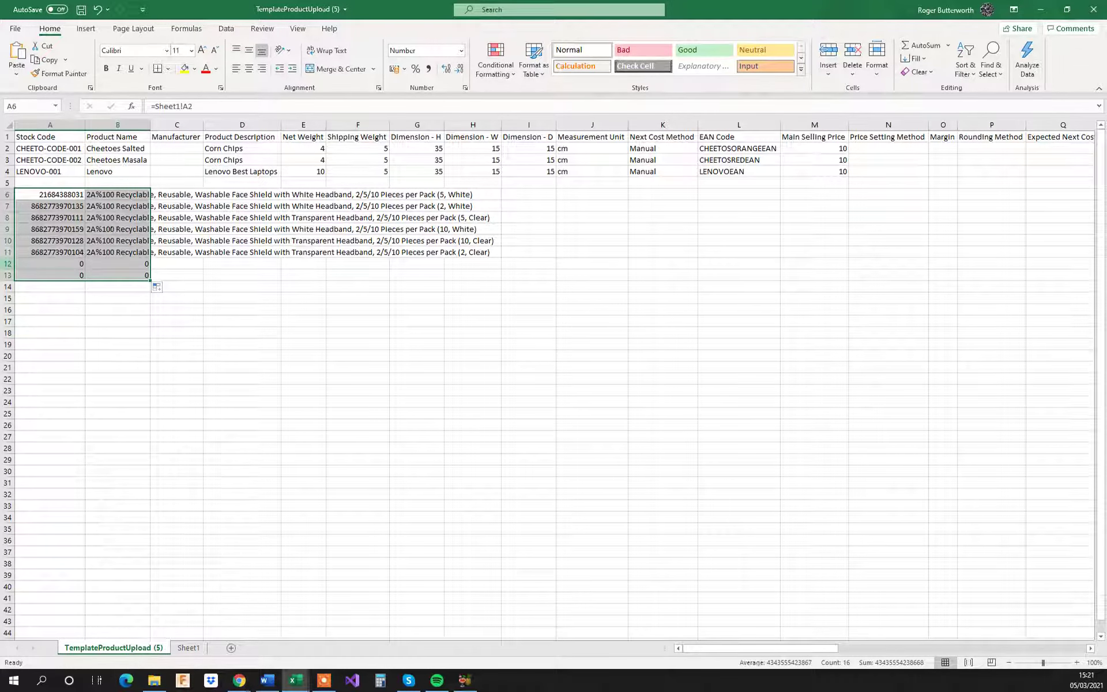
{"action": "left_click_drag", "start_coordinate": [7, 263], "coordinate": [7, 275]}
{"action": "key", "text": "Delete"}
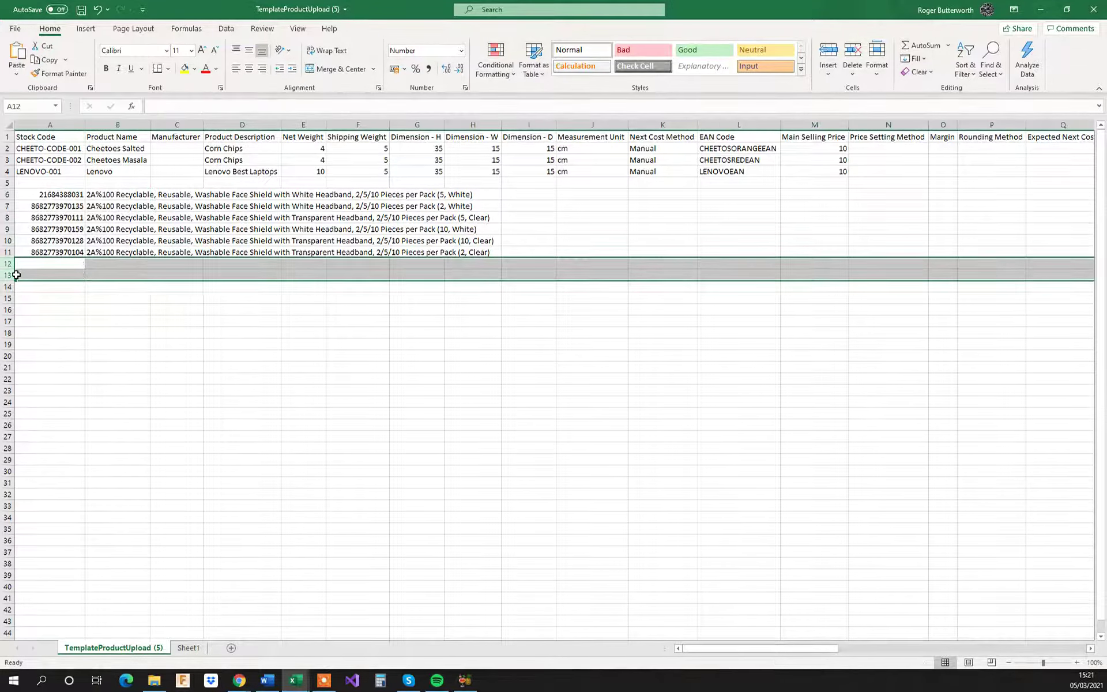
{"action": "double_click", "coordinate": [151, 122]}
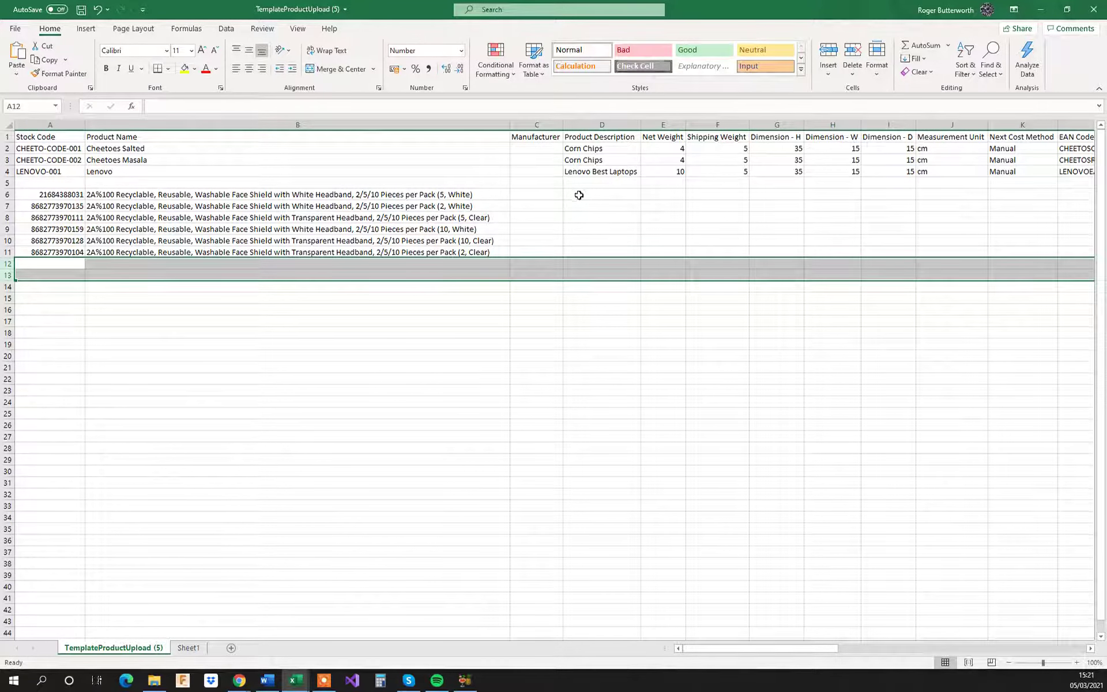
Step: For the product in row 6, enter a net weight of 0.2 and a shipping weight of 0.25
{"action": "left_click", "coordinate": [652, 194]}
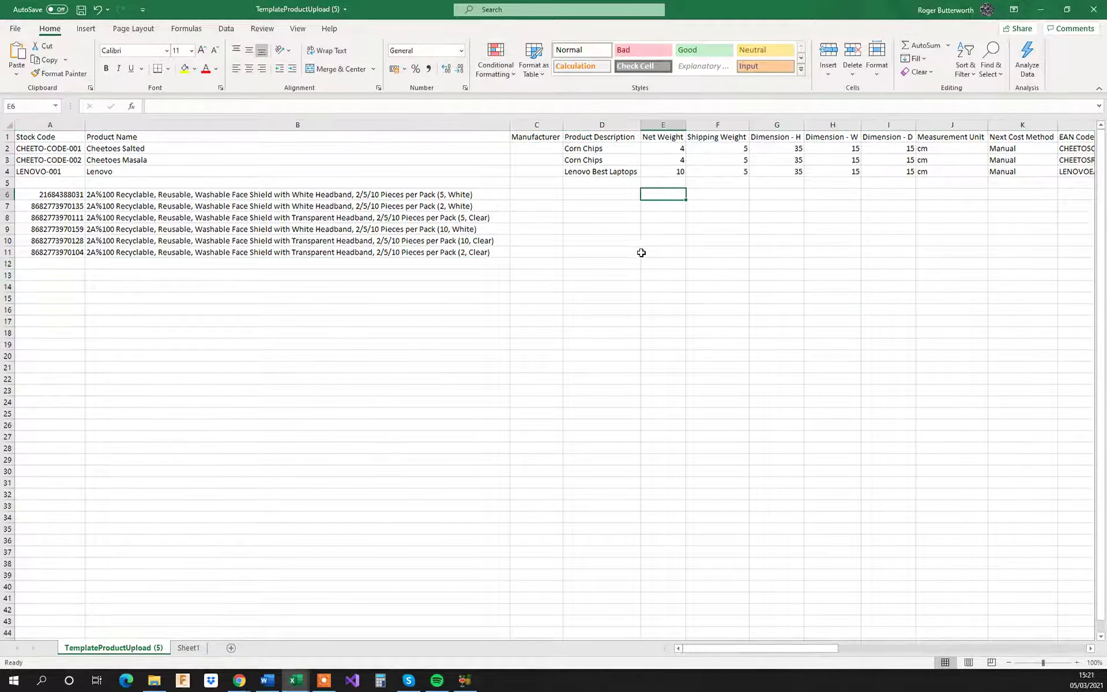
{"action": "type", "text": "0.2"}
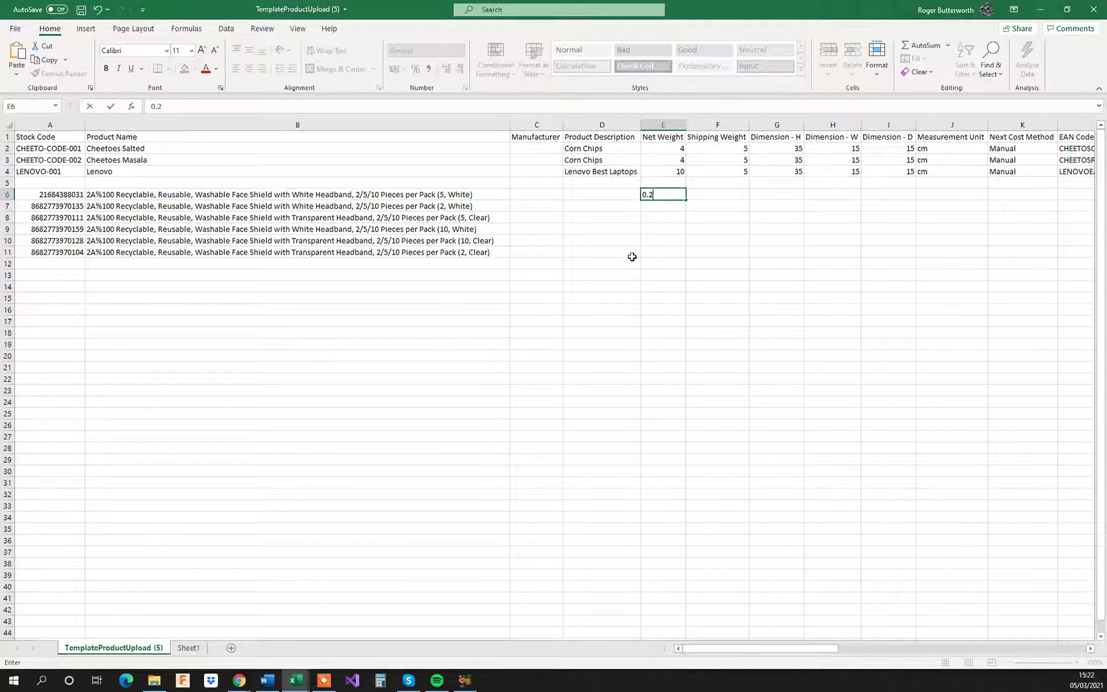
{"action": "key", "text": "Return"}
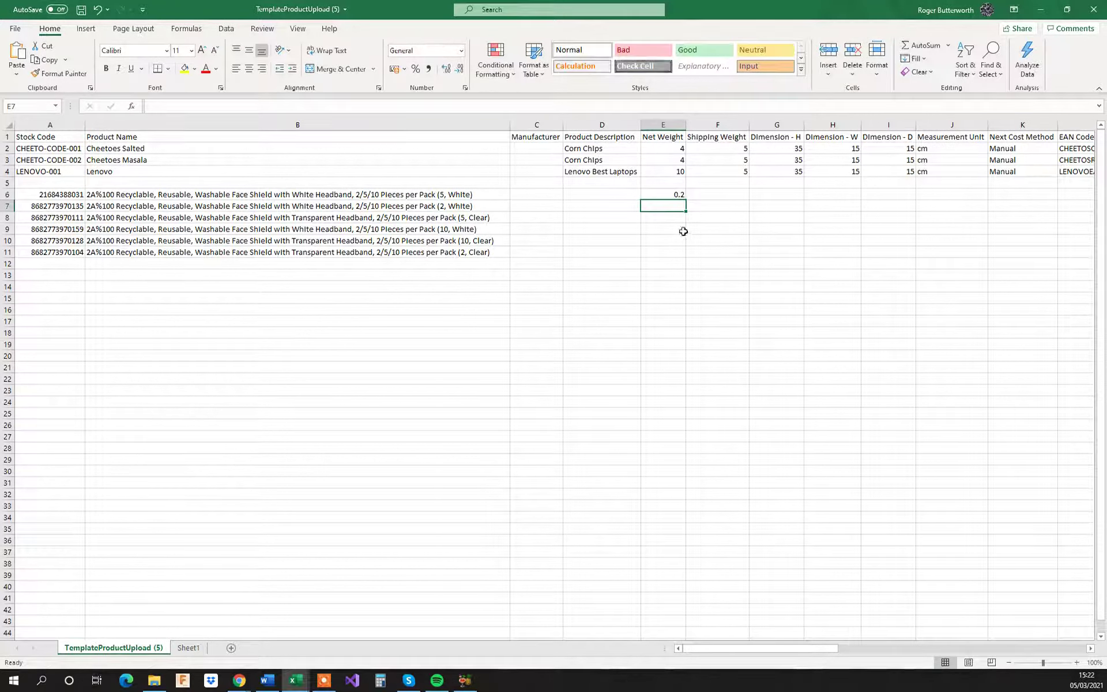
{"action": "left_click", "coordinate": [717, 194]}
{"action": "type", "text": "0."}
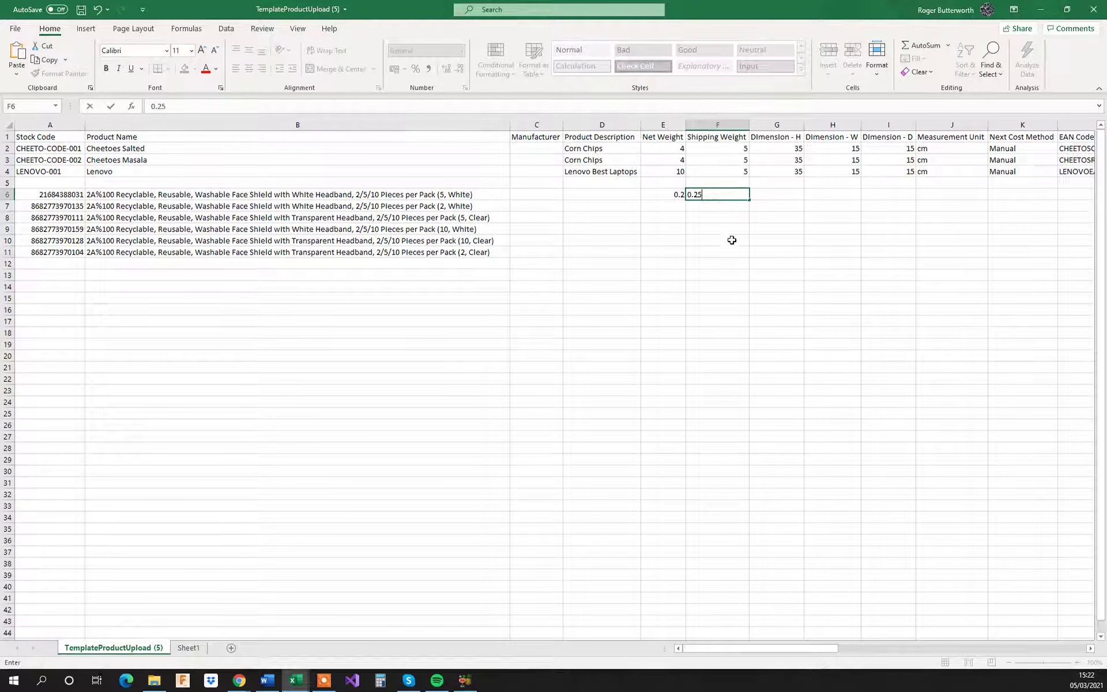
{"action": "type", "text": "25"}
{"action": "left_click", "coordinate": [715, 254]}
Step: Enter the row 6 product's dimensions: height 13, width 15 and depth 5
{"action": "left_click", "coordinate": [770, 194]}
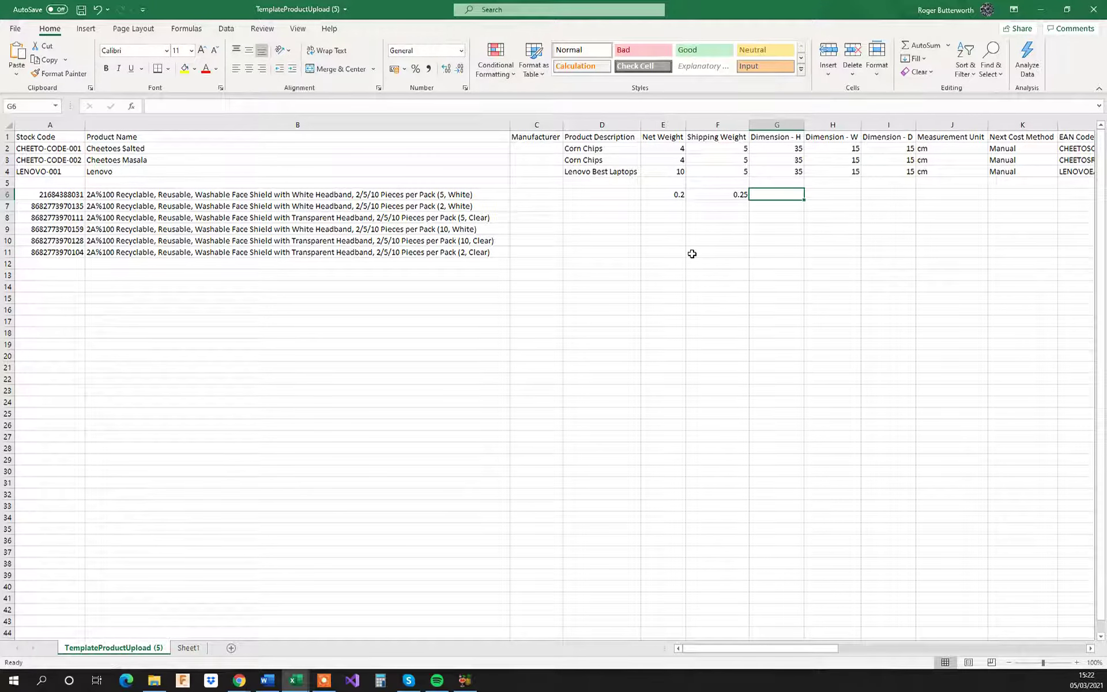
{"action": "type", "text": "13"}
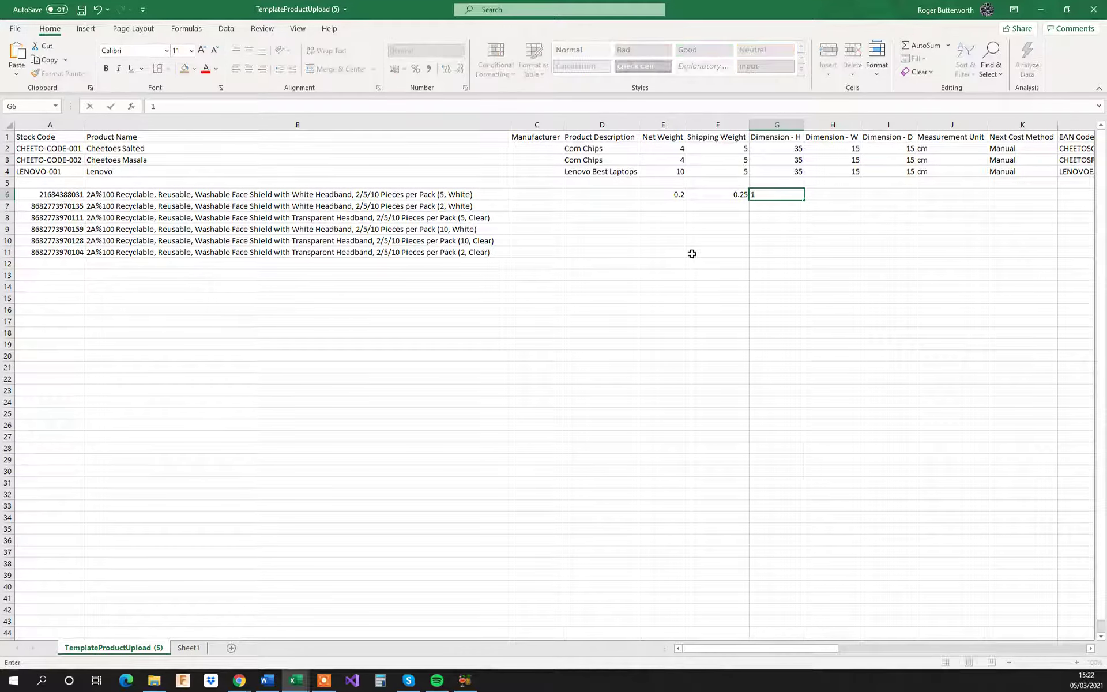
{"action": "left_click", "coordinate": [823, 192]}
{"action": "type", "text": "15"}
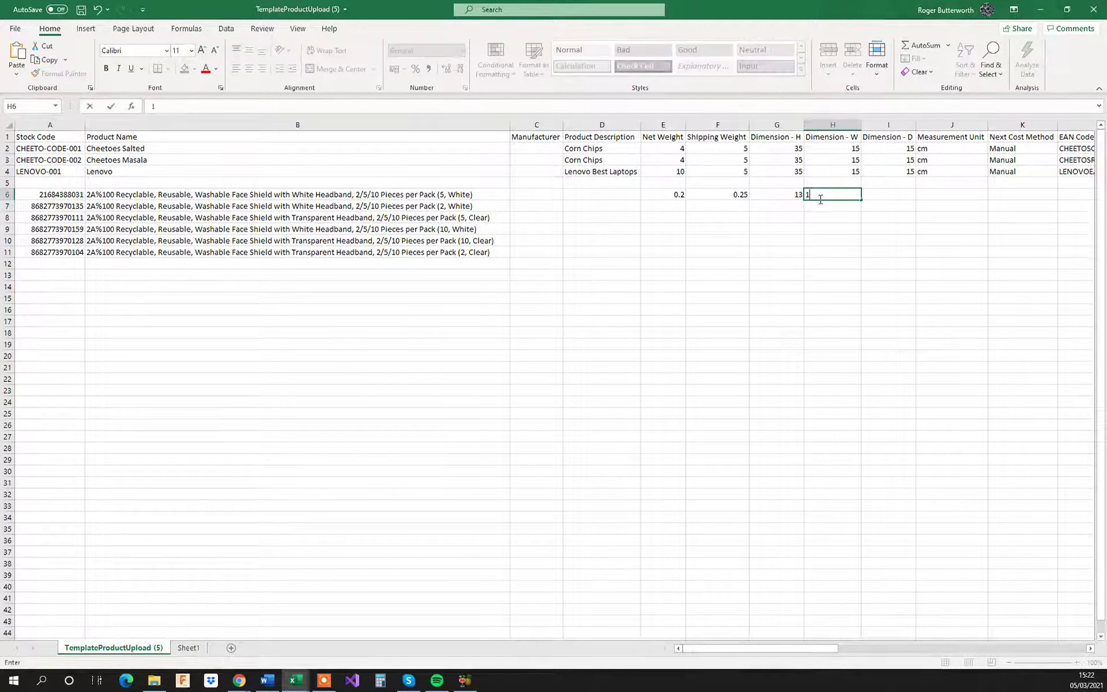
{"action": "left_click", "coordinate": [874, 197]}
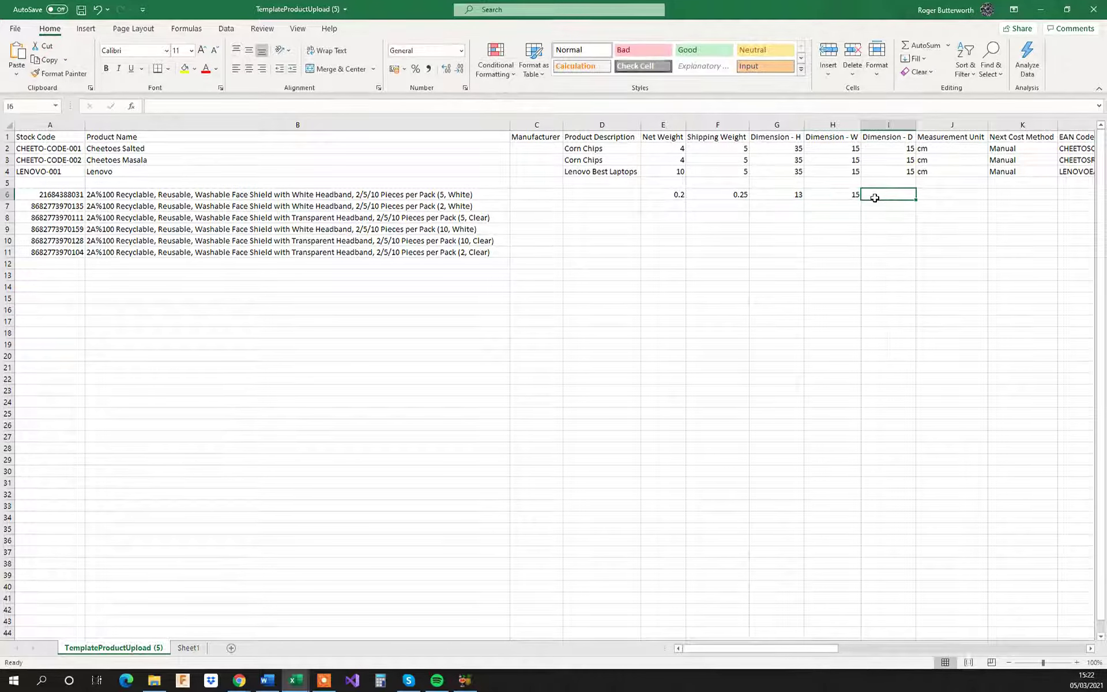
{"action": "type", "text": "5"}
{"action": "left_click", "coordinate": [898, 228]}
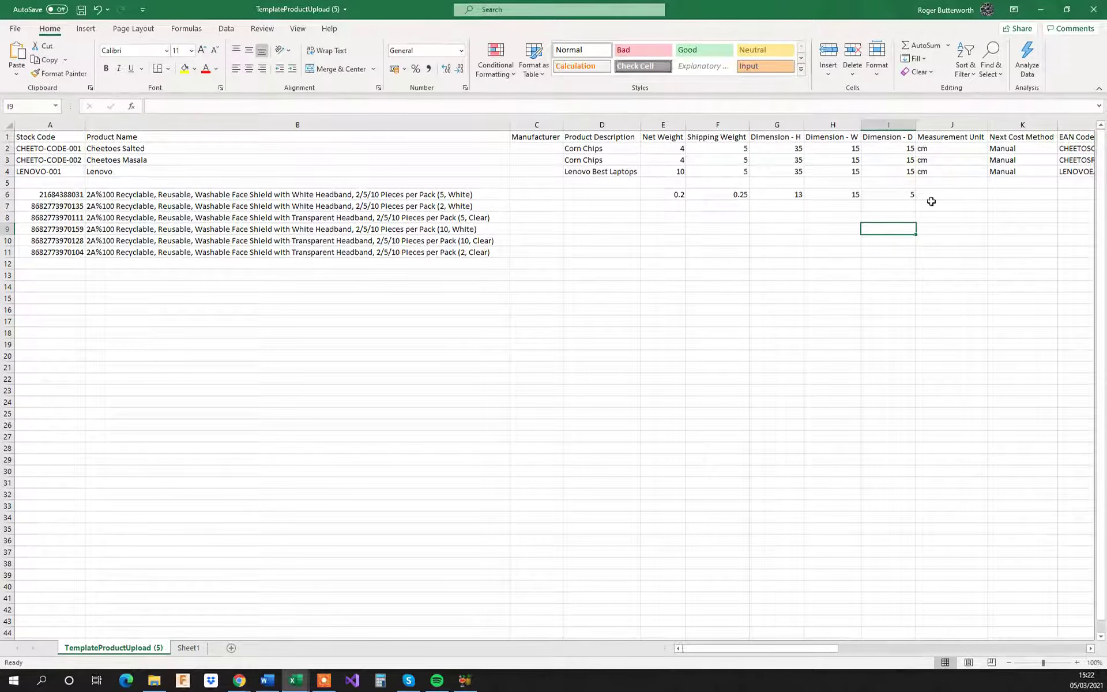
Step: Copy the measurement unit cm and the next cost method Manual from row 4 into row 6
{"action": "left_click", "coordinate": [928, 172]}
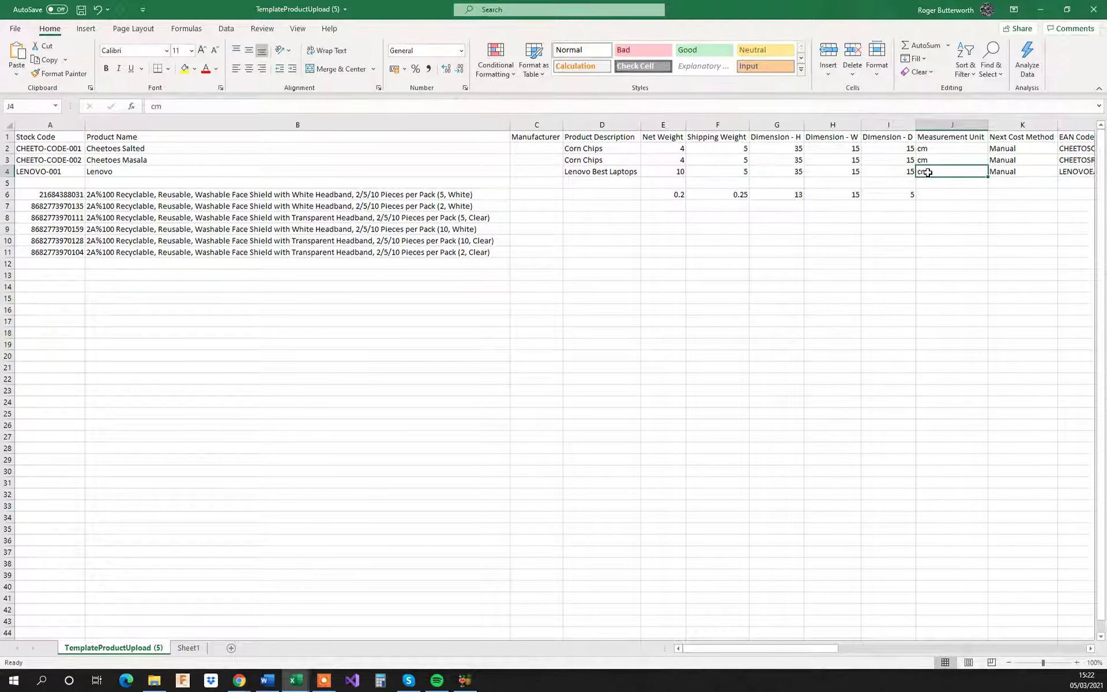
{"action": "key", "text": "ctrl+c"}
{"action": "left_click", "coordinate": [939, 196]}
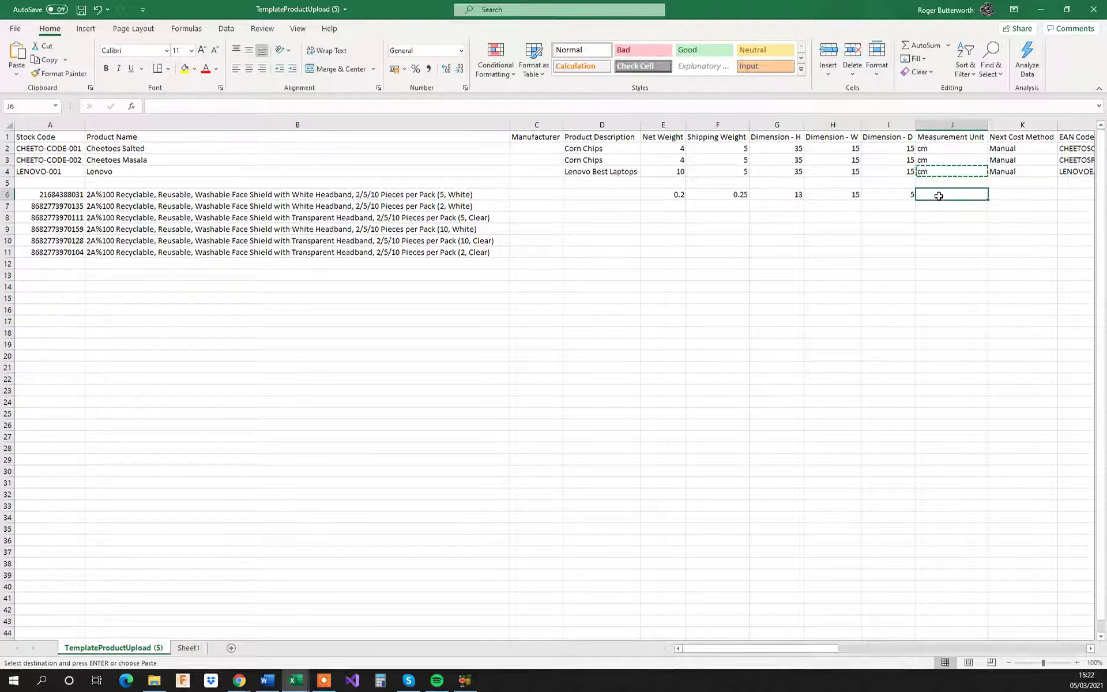
{"action": "key", "text": "ctrl+v"}
{"action": "left_click_drag", "start_coordinate": [826, 648], "coordinate": [840, 649]}
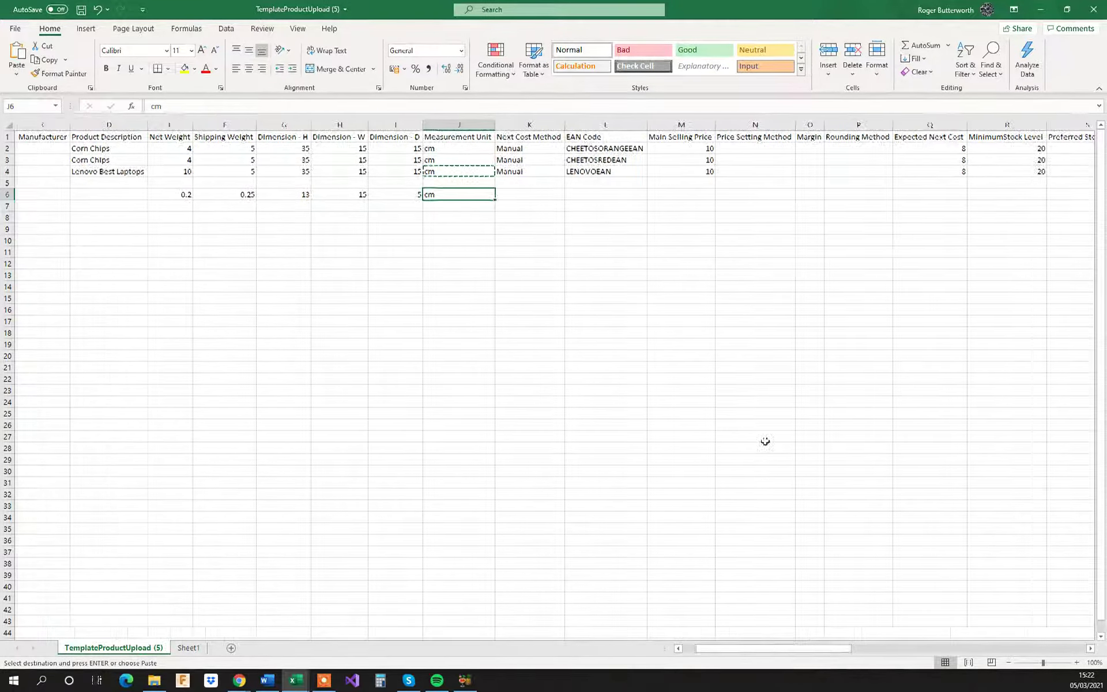
{"action": "left_click", "coordinate": [520, 172]}
{"action": "key", "text": "ctrl+c"}
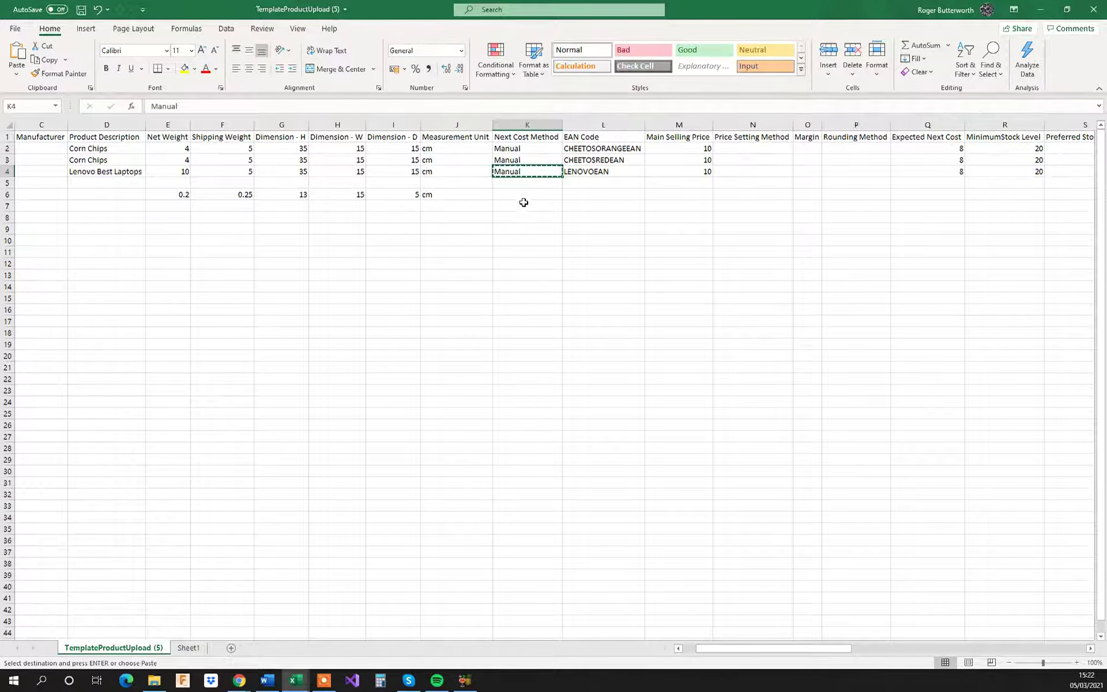
{"action": "left_click", "coordinate": [506, 195]}
{"action": "key", "text": "ctrl+v"}
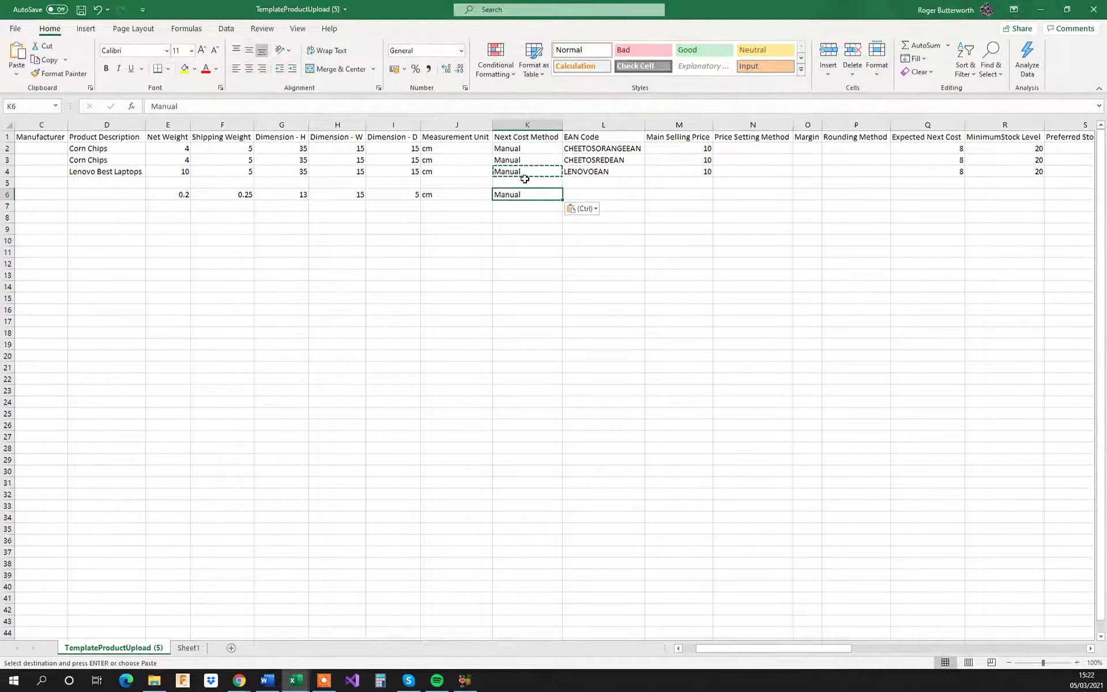
Step: In cell L6 under EAN Code, enter a formula linking to the stock code in A6
{"action": "left_click", "coordinate": [593, 195]}
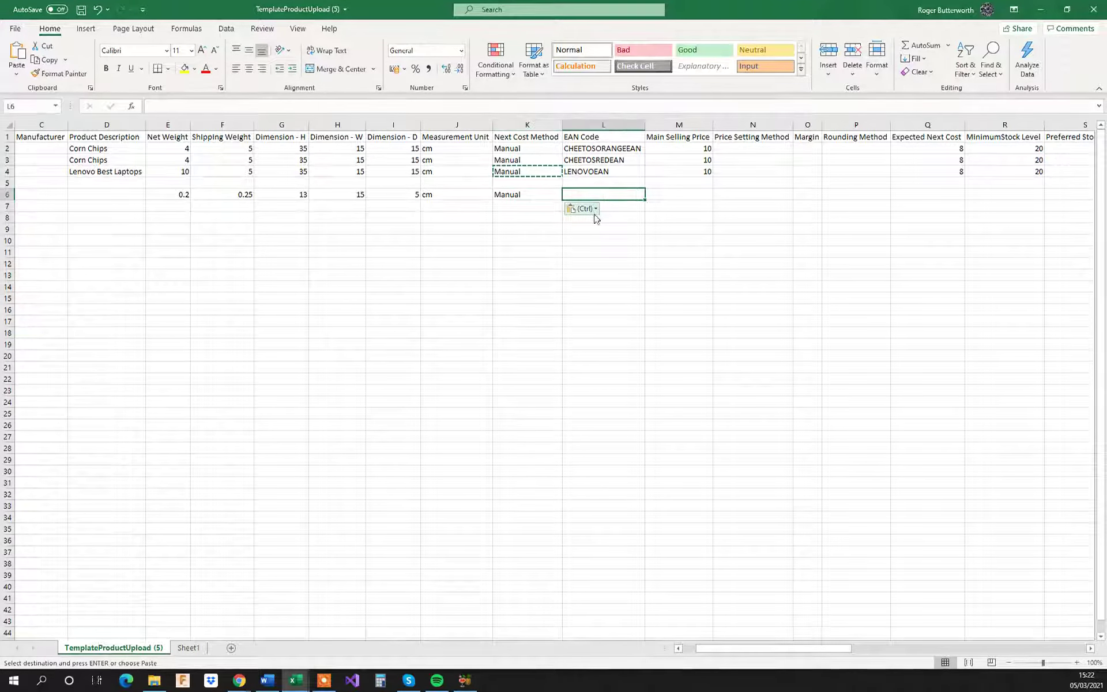
{"action": "type", "text": "="}
{"action": "key", "text": "Left"}
{"action": "key", "text": "Left"}
{"action": "key", "text": "Left"}
{"action": "key", "text": "Left"}
{"action": "key", "text": "Left"}
{"action": "key", "text": "Left"}
{"action": "key", "text": "Left"}
{"action": "key", "text": "Left"}
{"action": "key", "text": "Left"}
{"action": "key", "text": "Left"}
{"action": "key", "text": "Left"}
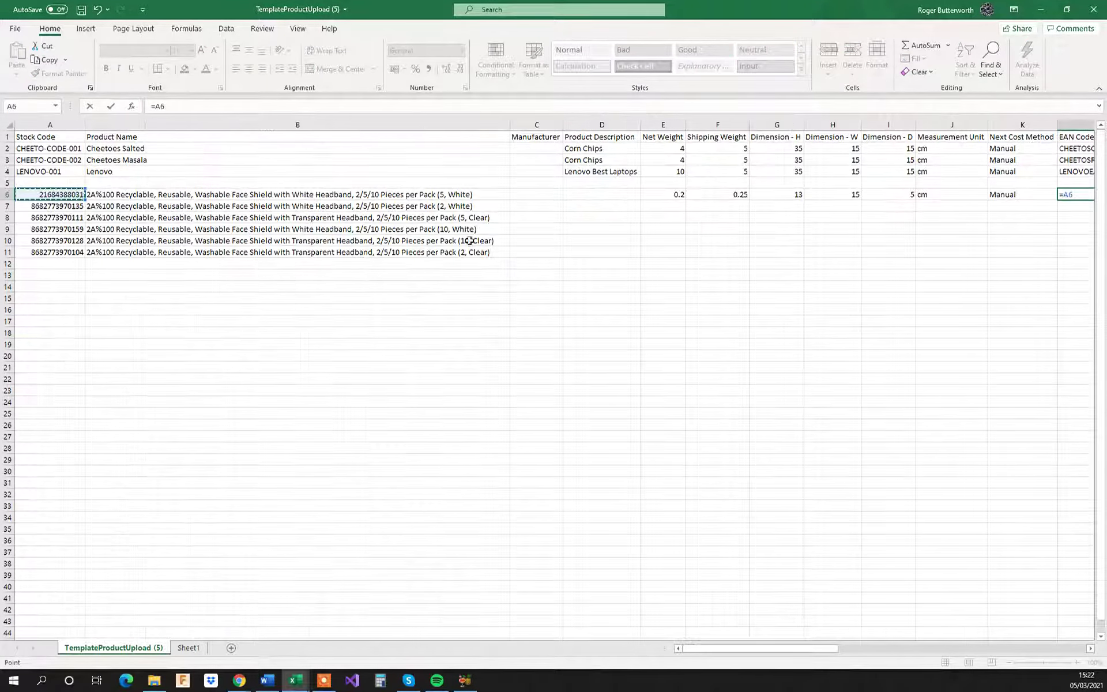
{"action": "key", "text": "Return"}
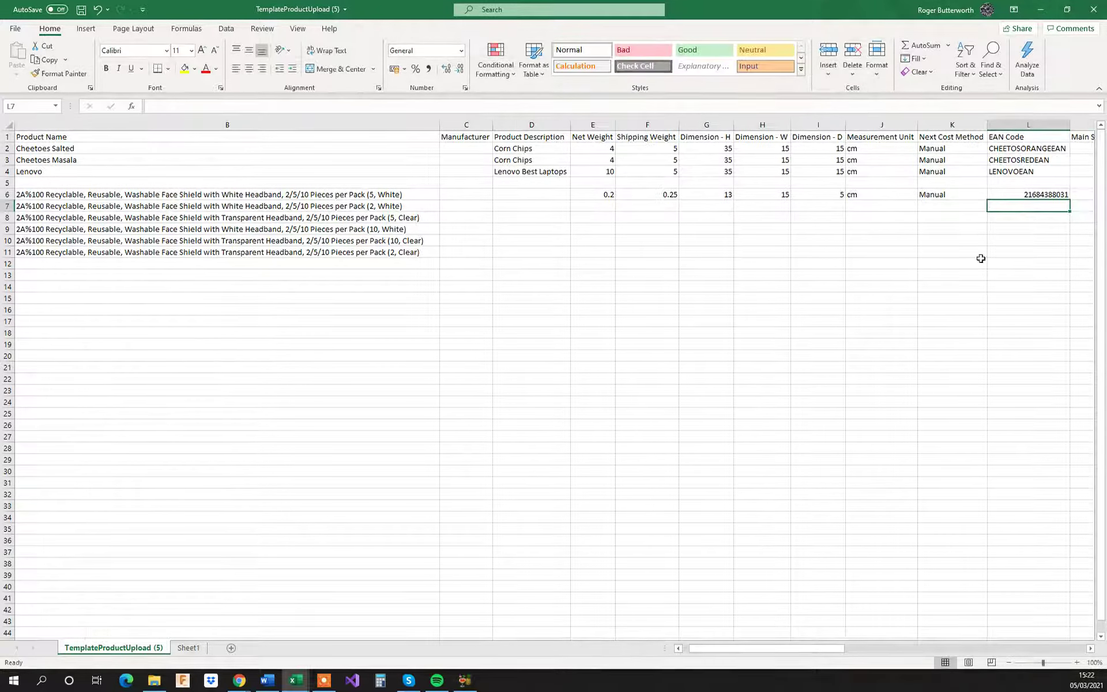
Step: For the product in row 6, enter a main selling price of 10 and an expected next cost of 10
{"action": "left_click_drag", "start_coordinate": [825, 649], "coordinate": [851, 650]}
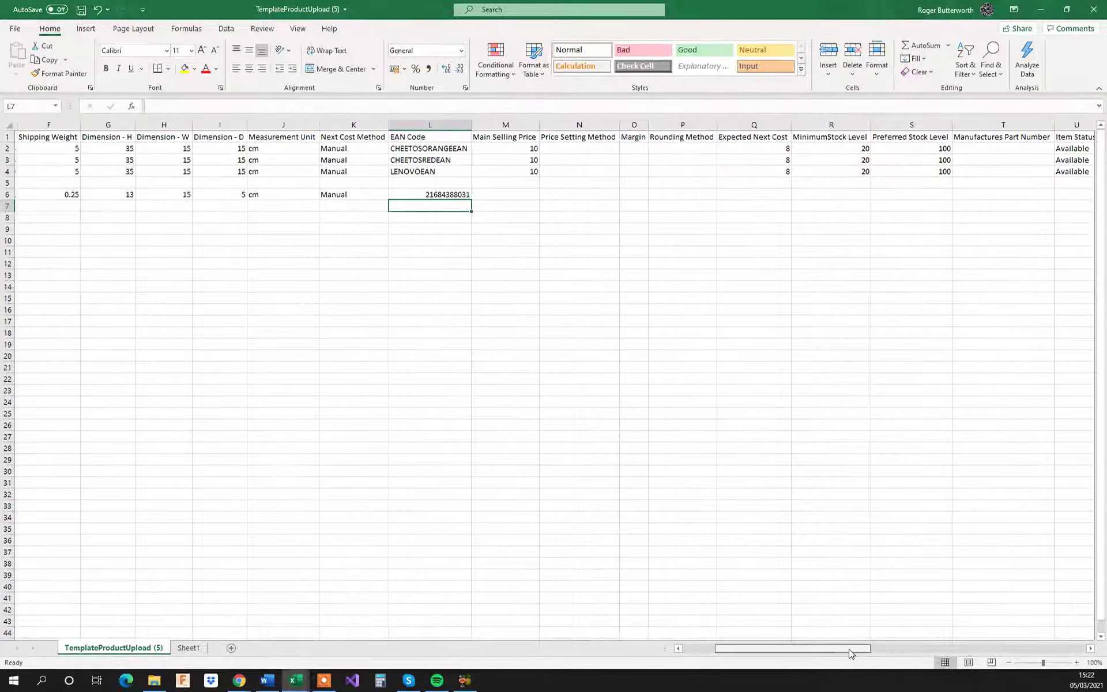
{"action": "left_click", "coordinate": [497, 193]}
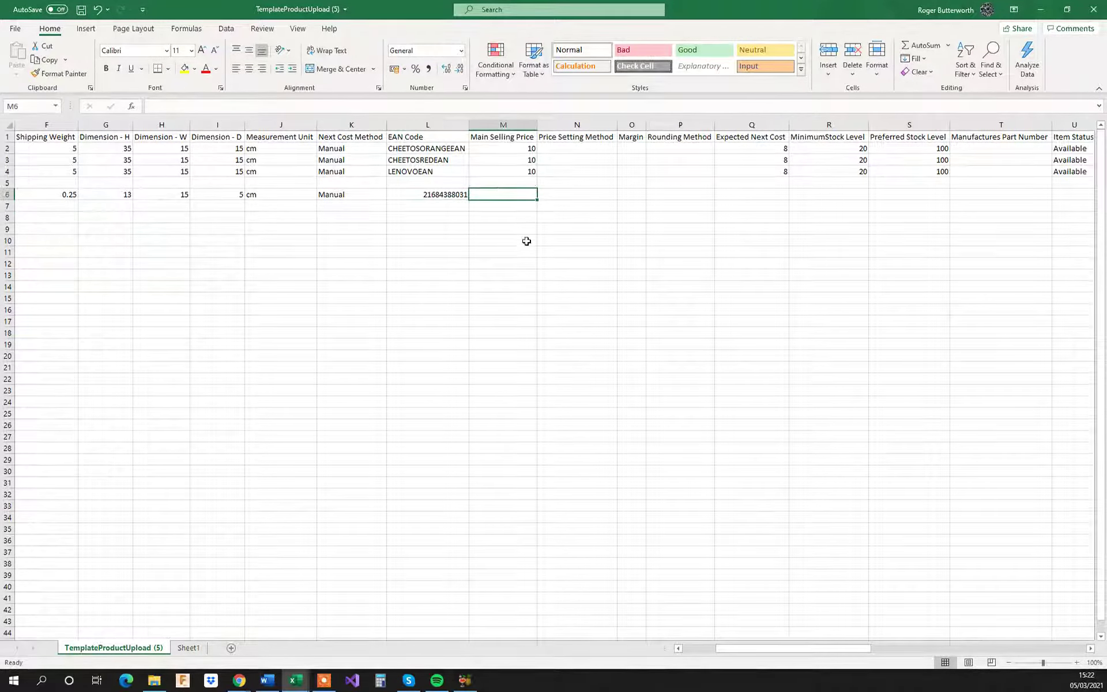
{"action": "type", "text": "10"}
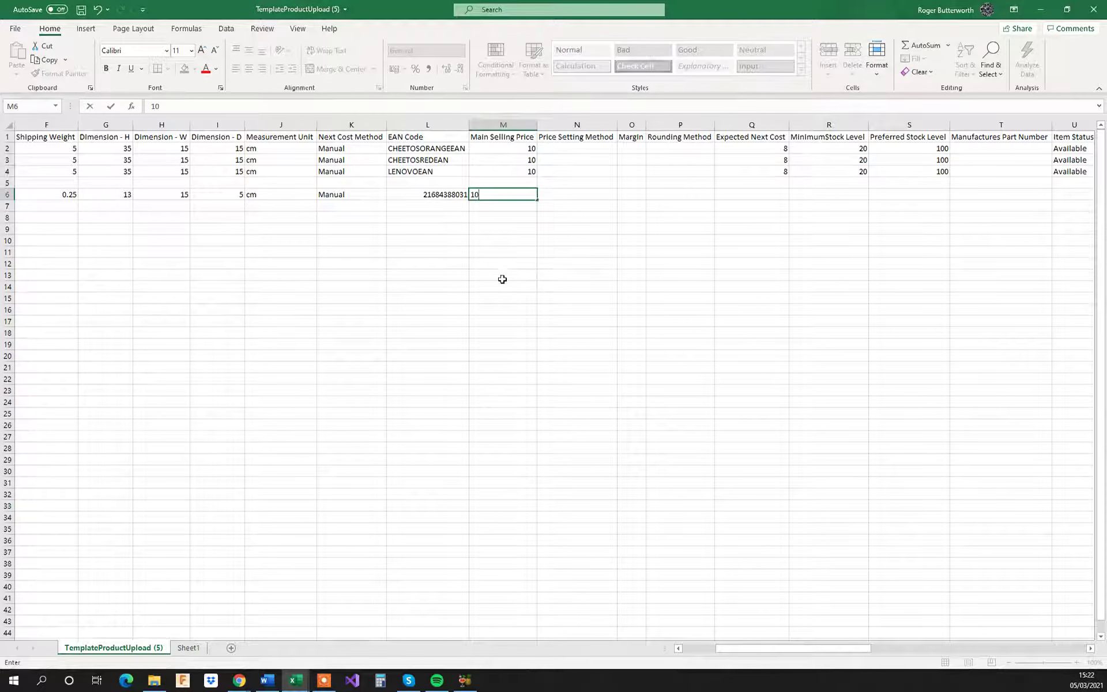
{"action": "left_click", "coordinate": [497, 275]}
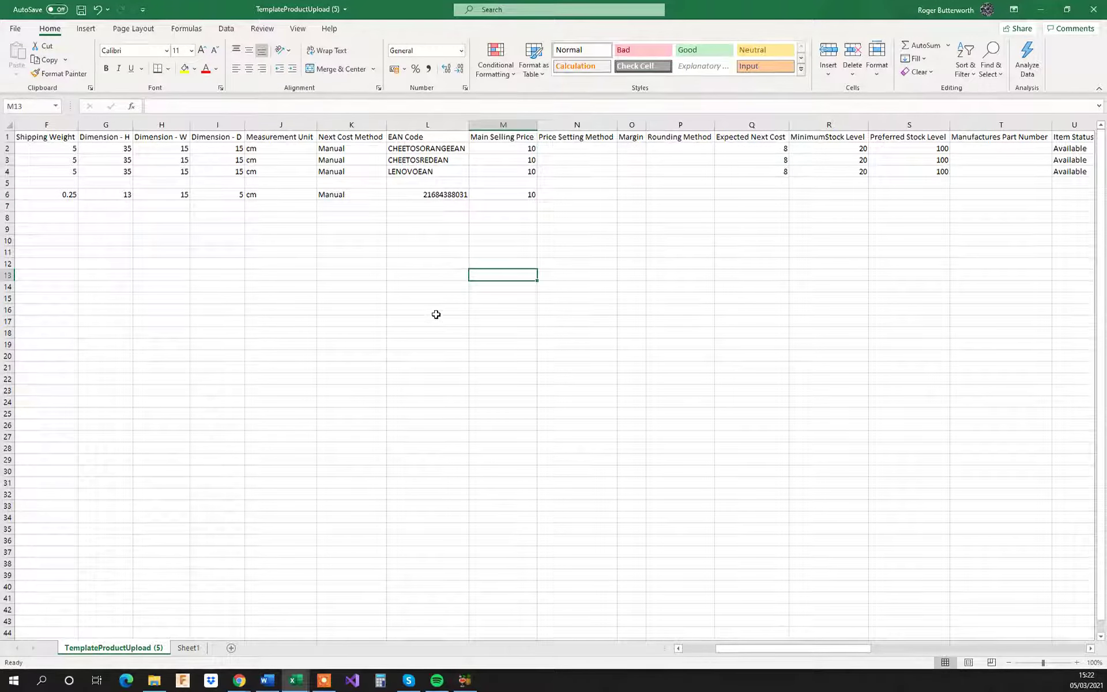
{"action": "left_click", "coordinate": [754, 195]}
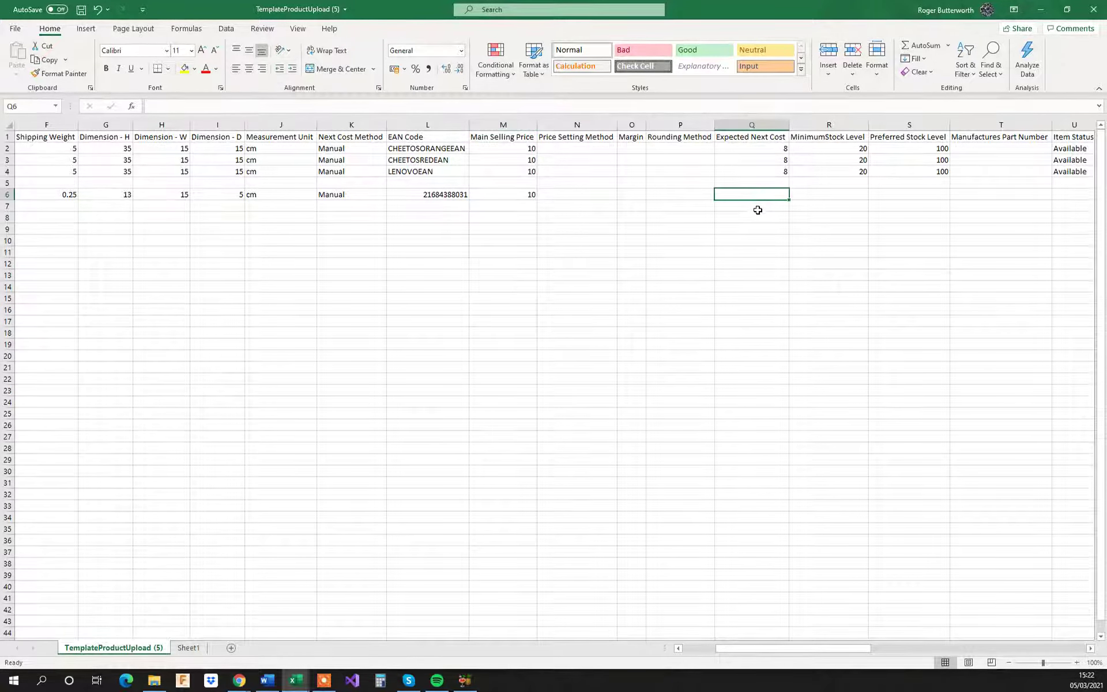
{"action": "type", "text": "10"}
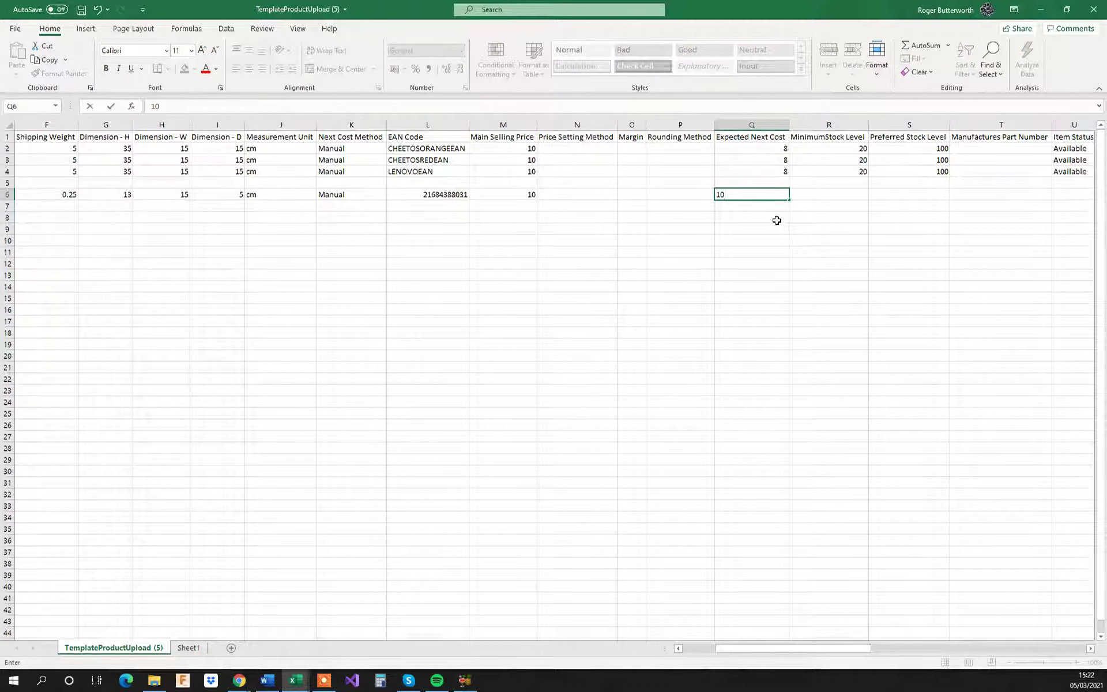
{"action": "left_click", "coordinate": [777, 219]}
Step: Set the row 6 product's minimum stock level to 5 and its preferred stock level to 20
{"action": "left_click", "coordinate": [832, 199]}
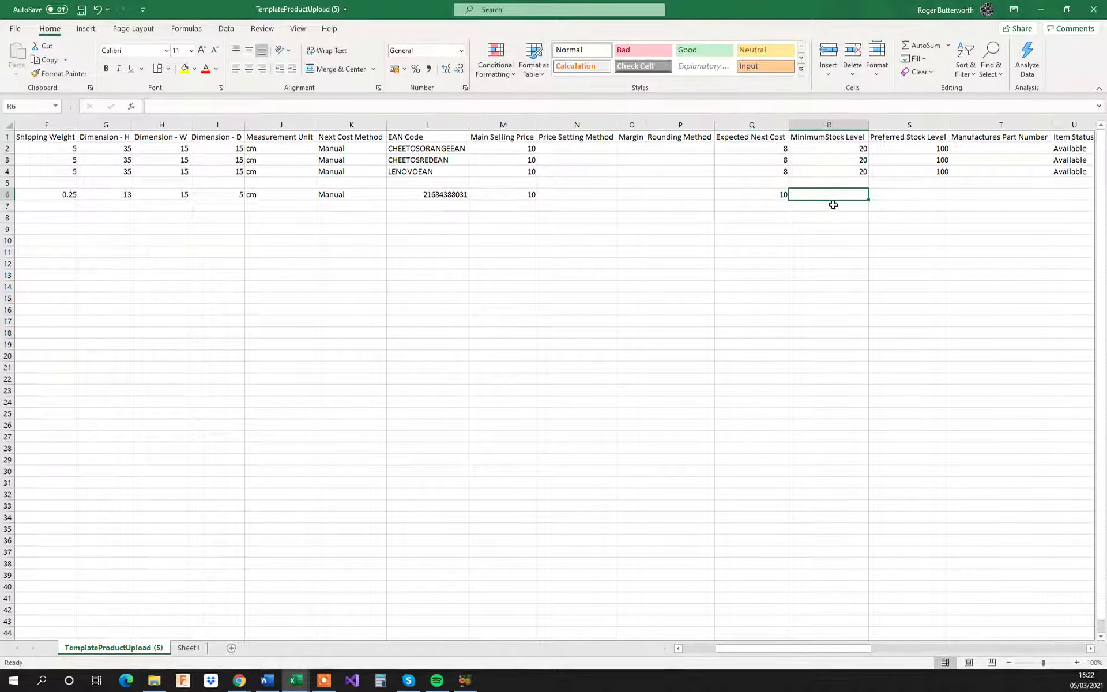
{"action": "left_click", "coordinate": [909, 195]}
{"action": "type", "text": "20"}
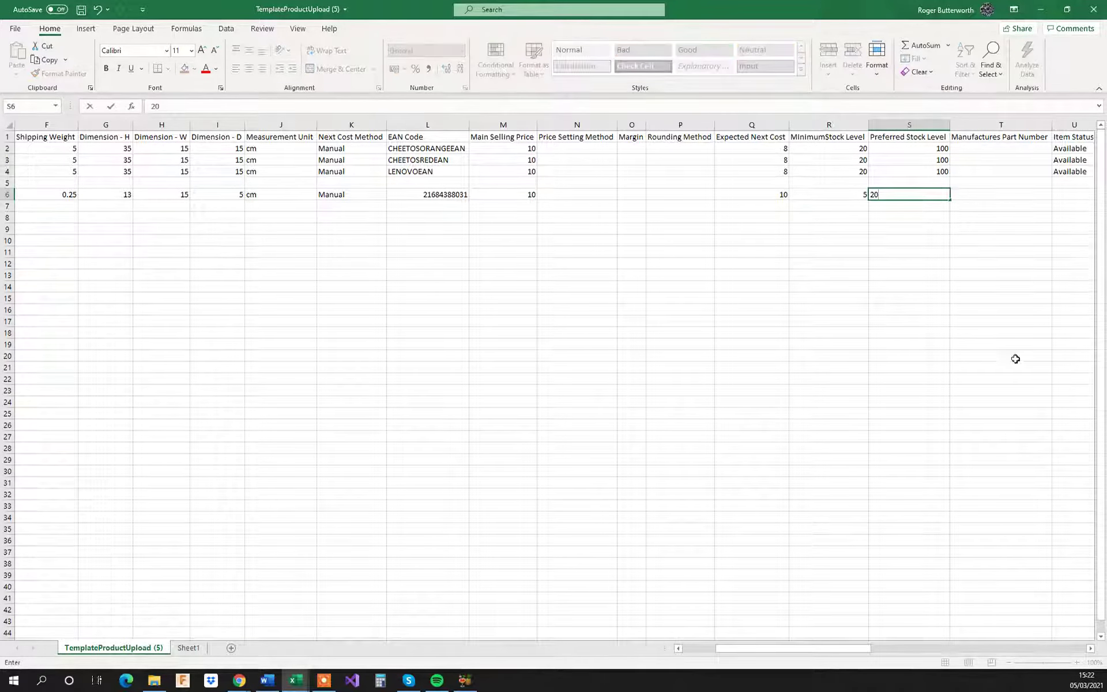
Step: In cell T6 under Manufactures Part Number, enter a formula linking to the product's code in the same row
{"action": "left_click", "coordinate": [1002, 196]}
{"action": "type", "text": "="}
{"action": "key", "text": "Left"}
{"action": "key", "text": "Left"}
{"action": "key", "text": "Left"}
{"action": "key", "text": "Left"}
{"action": "key", "text": "Left"}
{"action": "key", "text": "Left"}
{"action": "key", "text": "Left"}
{"action": "key", "text": "Left"}
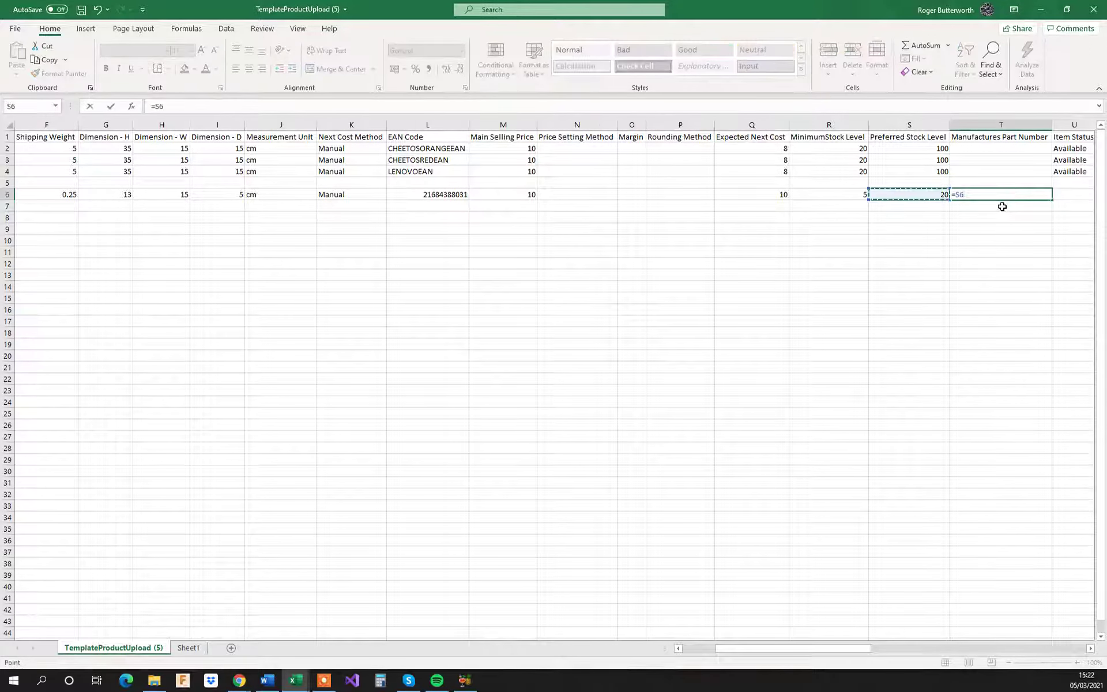
{"action": "key", "text": "Return"}
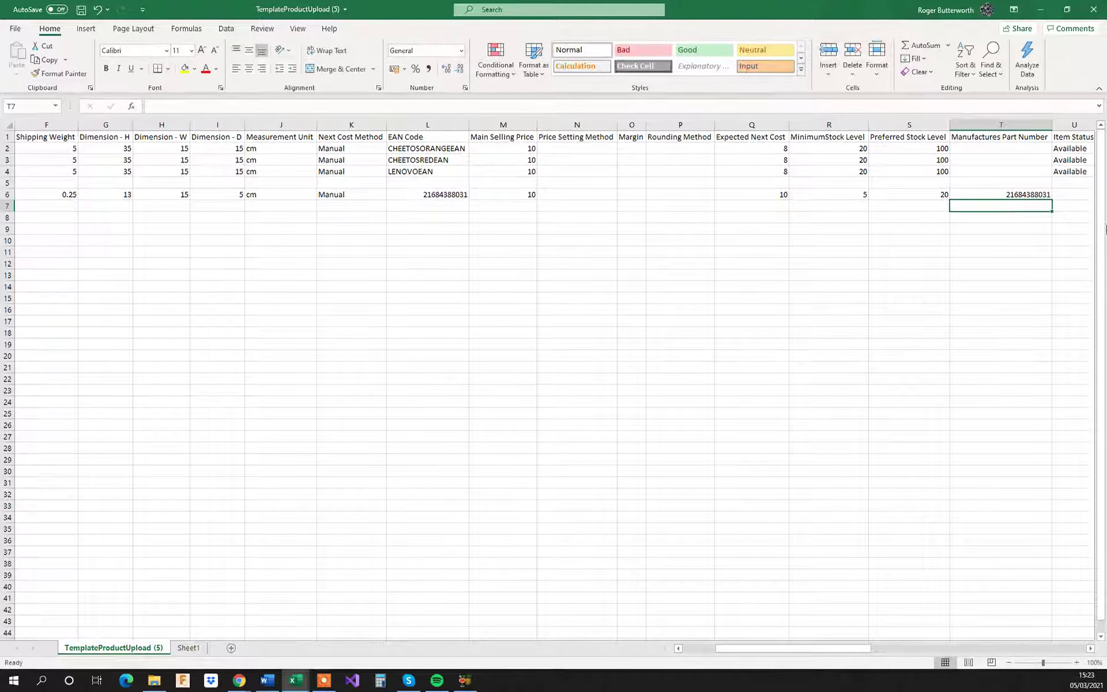
Step: Copy the item status Available from row 4 into cell U6
{"action": "left_click_drag", "start_coordinate": [867, 648], "coordinate": [905, 647]}
{"action": "left_click", "coordinate": [623, 170]}
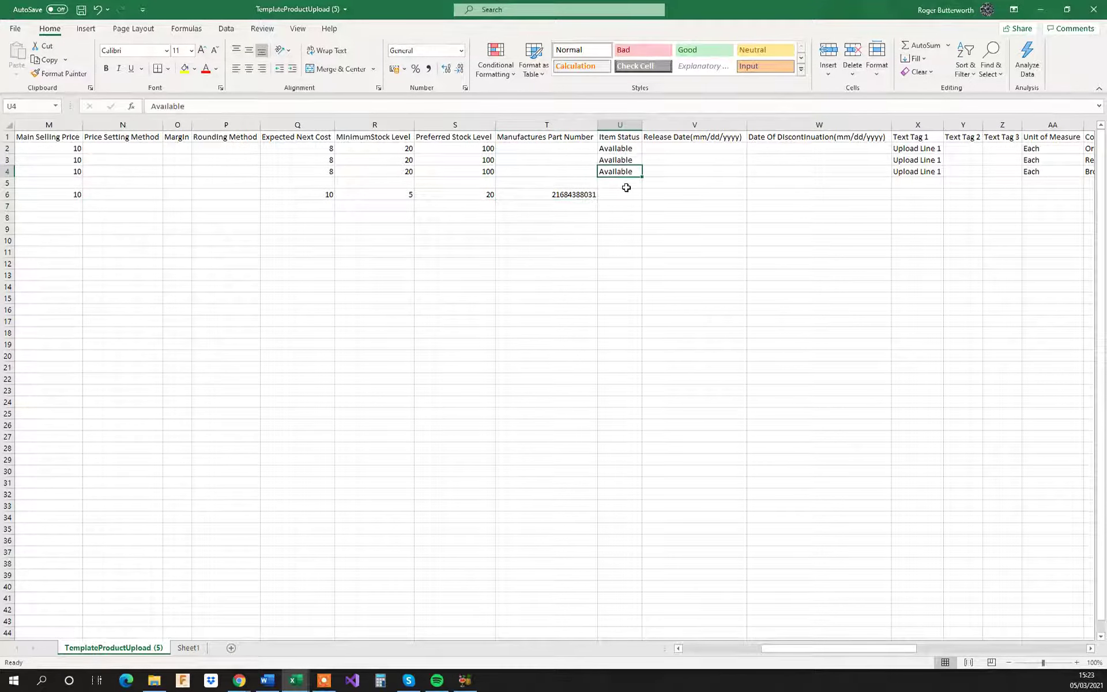
{"action": "key", "text": "ctrl+c"}
{"action": "left_click", "coordinate": [616, 194]}
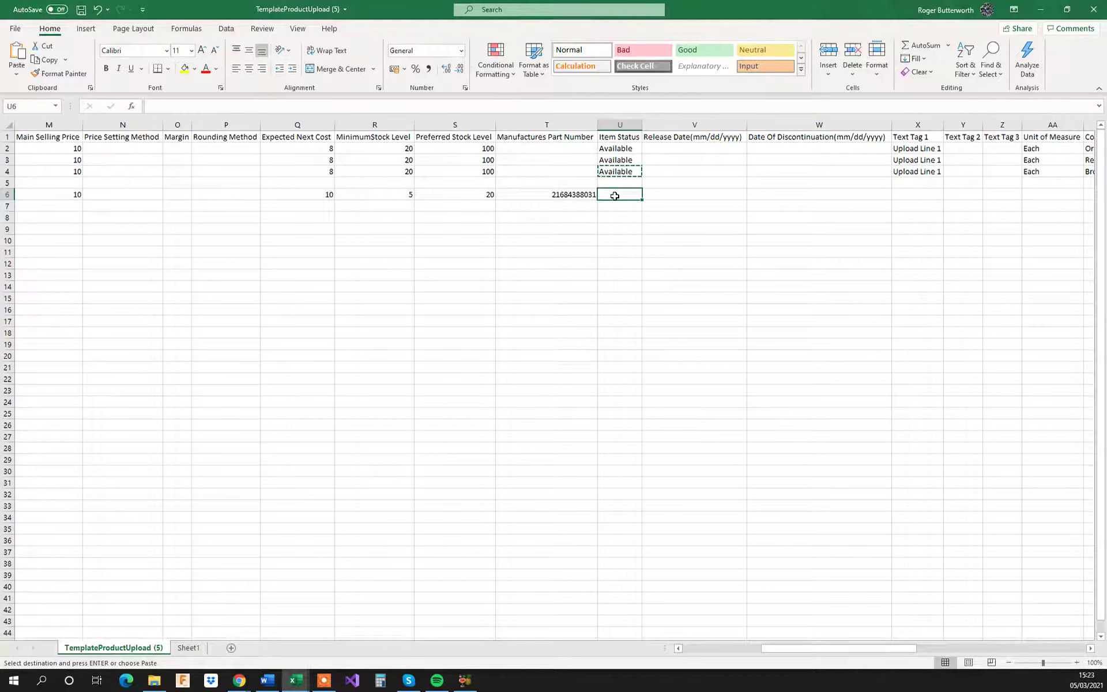
{"action": "key", "text": "ctrl+v"}
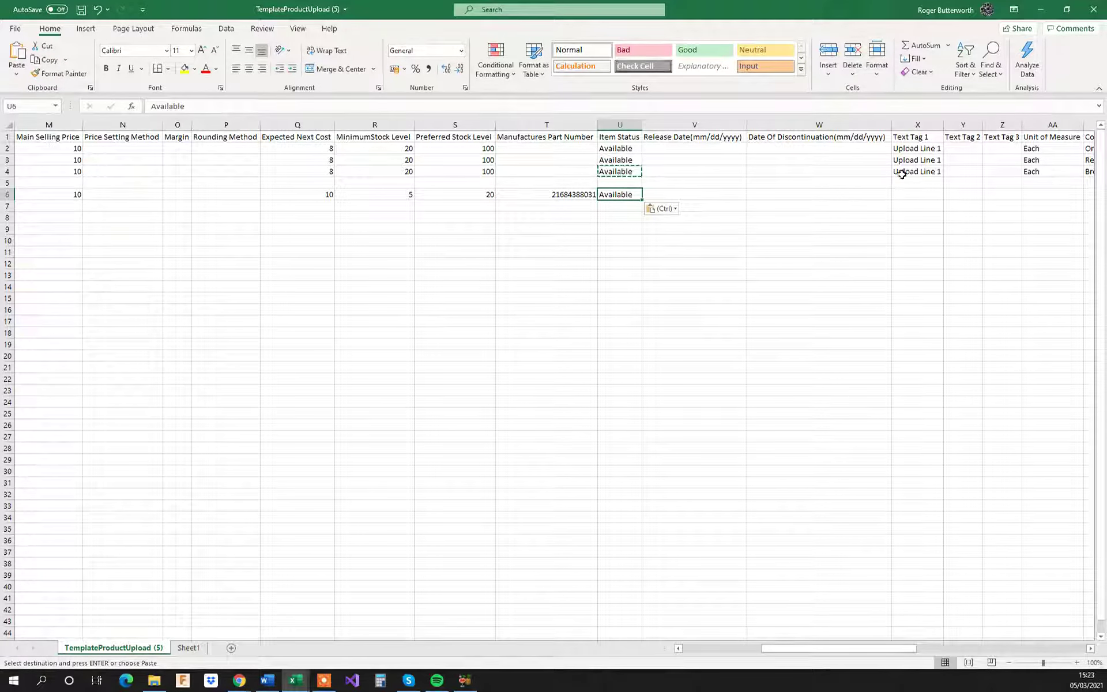
Step: Copy the unit of measure Each from row 4 into cell AA6
{"action": "left_click_drag", "start_coordinate": [857, 650], "coordinate": [893, 641]}
{"action": "left_click", "coordinate": [709, 171]}
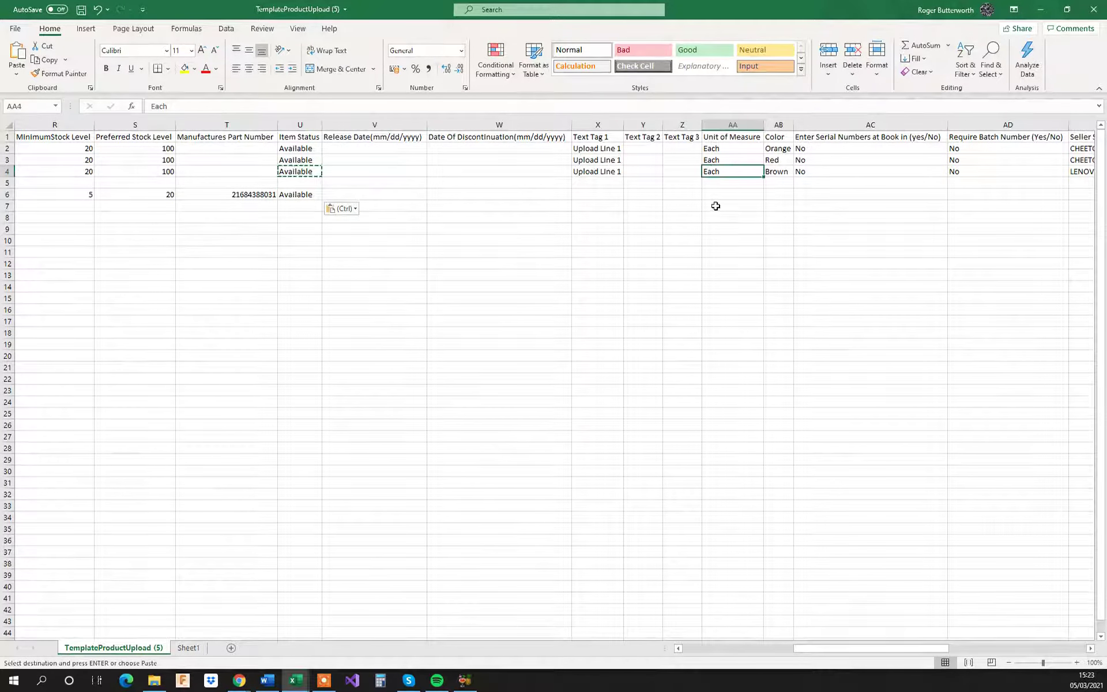
{"action": "key", "text": "ctrl+c"}
{"action": "left_click", "coordinate": [719, 193]}
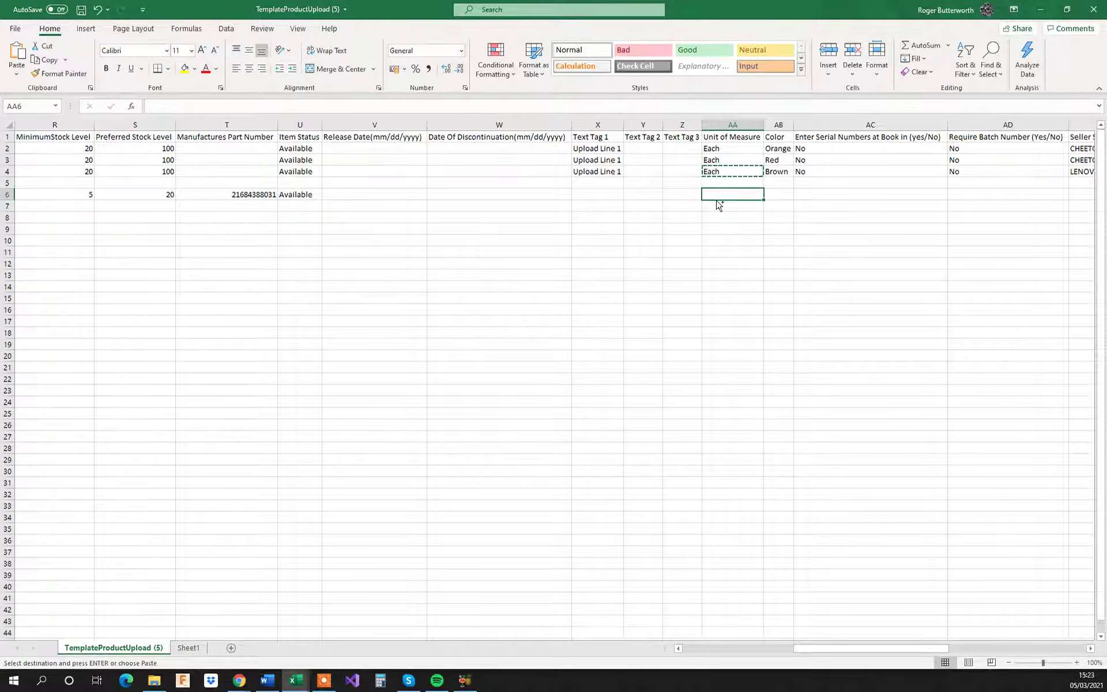
{"action": "key", "text": "ctrl+v"}
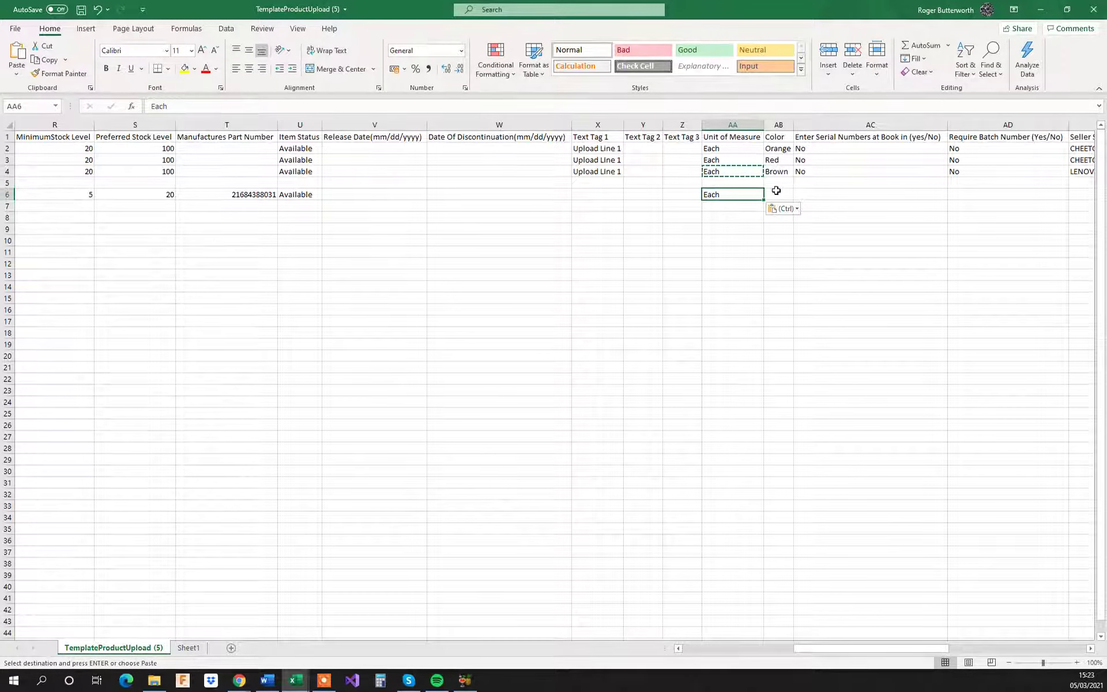
Step: Copy No from cell AC4 into row 6 for both serial numbers at book in and require batch number
{"action": "left_click", "coordinate": [802, 170]}
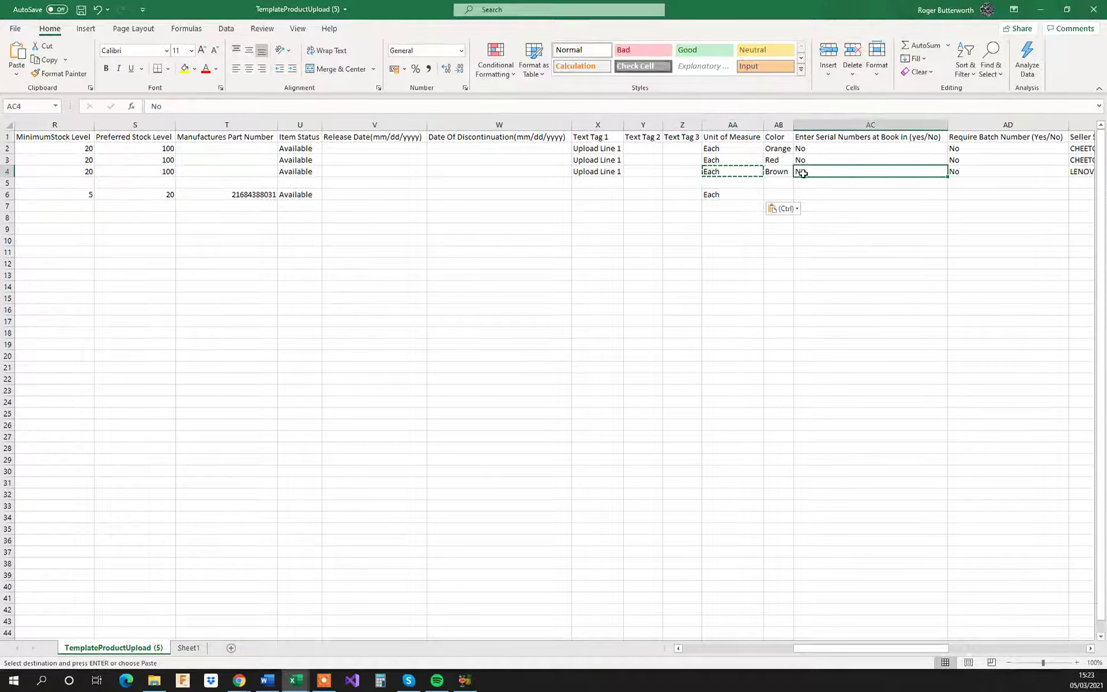
{"action": "key", "text": "ctrl+c"}
{"action": "left_click", "coordinate": [807, 195]}
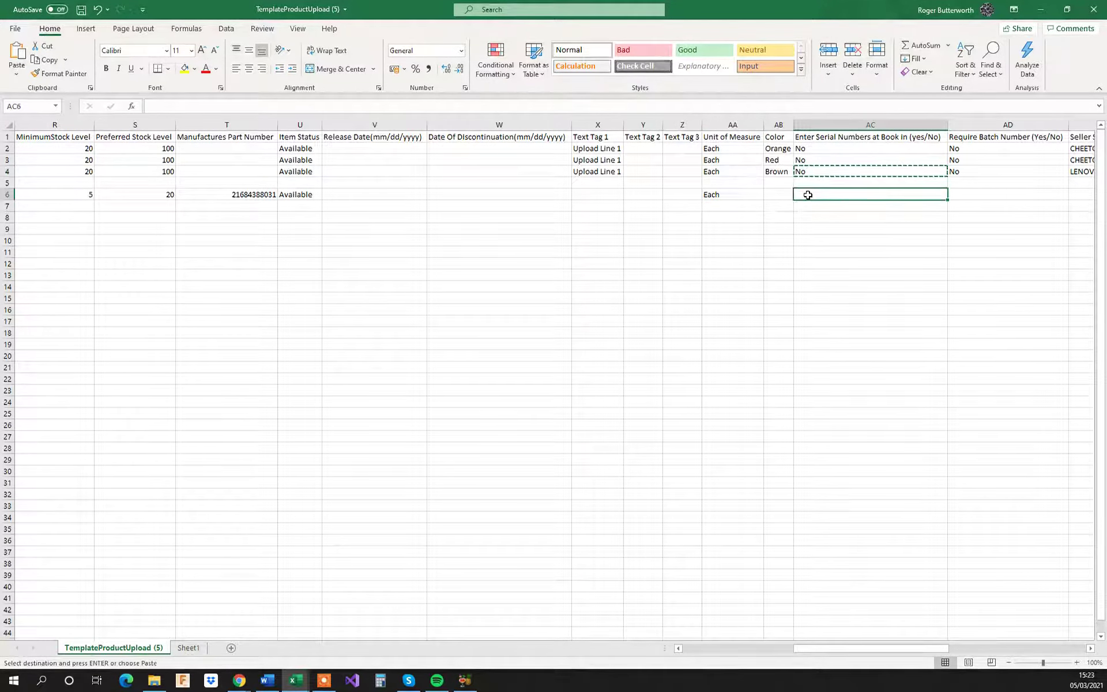
{"action": "key", "text": "ctrl+v"}
{"action": "left_click", "coordinate": [956, 192]}
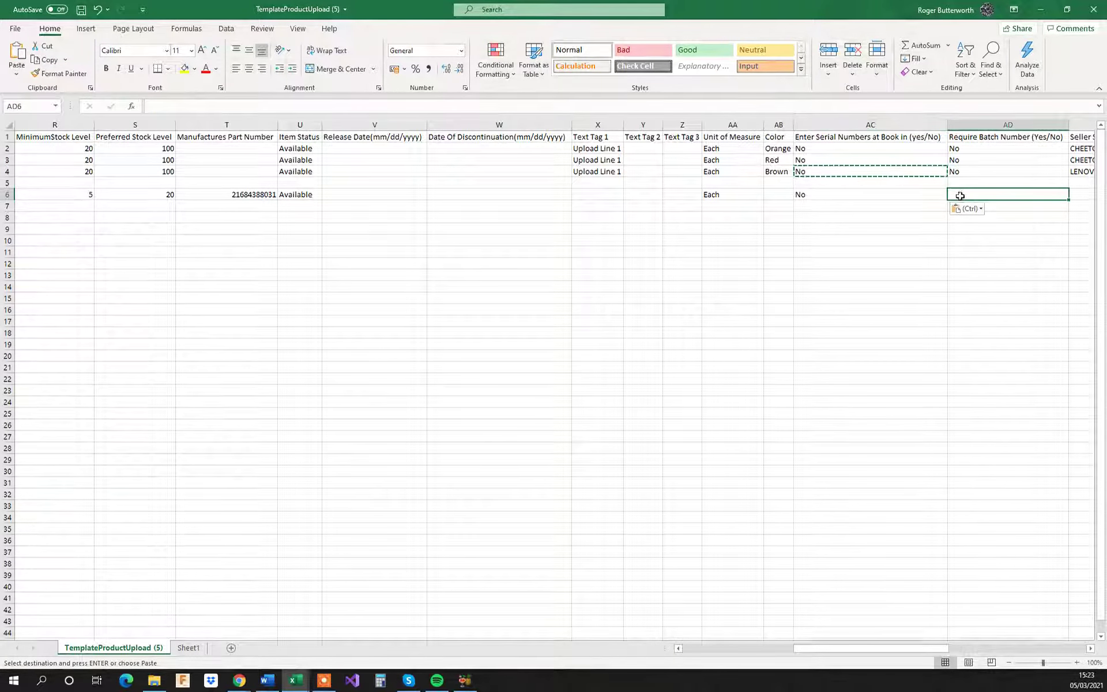
{"action": "key", "text": "ctrl+v"}
Step: In cell AE6 under Seller SKU, enter a formula linking to the manufacturer's part number in T6
{"action": "left_click_drag", "start_coordinate": [885, 648], "coordinate": [926, 650]}
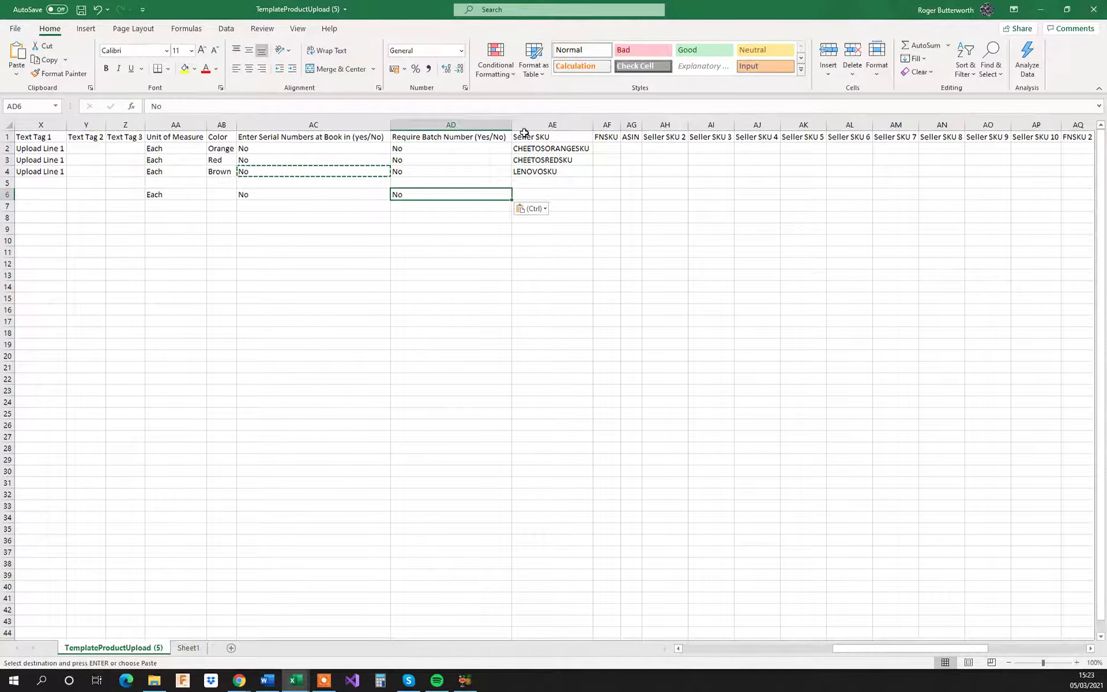
{"action": "left_click", "coordinate": [532, 196]}
{"action": "type", "text": "="}
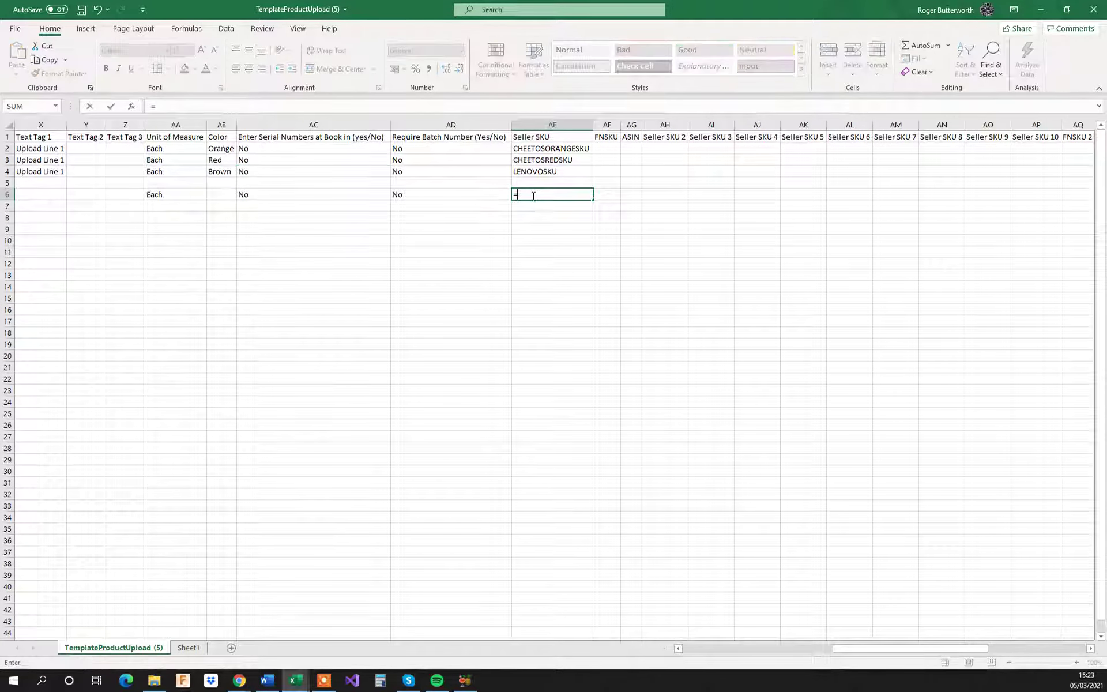
{"action": "key", "text": "Left"}
{"action": "key", "text": "Left"}
{"action": "key", "text": "Left"}
{"action": "key", "text": "Left"}
{"action": "key", "text": "Left"}
{"action": "key", "text": "Left"}
{"action": "key", "text": "Left"}
{"action": "key", "text": "Left"}
{"action": "key", "text": "Left"}
{"action": "key", "text": "Left"}
{"action": "key", "text": "Left"}
{"action": "key", "text": "Left"}
{"action": "key", "text": "Left"}
{"action": "key", "text": "Left"}
{"action": "key", "text": "Right"}
{"action": "key", "text": "Right"}
{"action": "key", "text": "Right"}
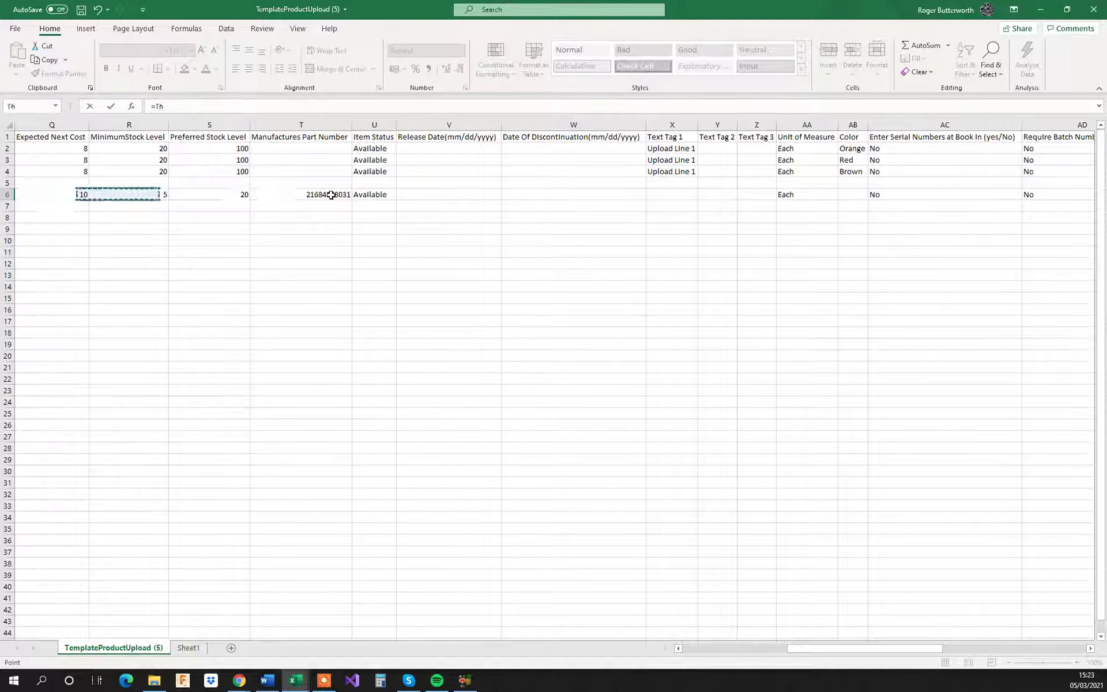
{"action": "key", "text": "Return"}
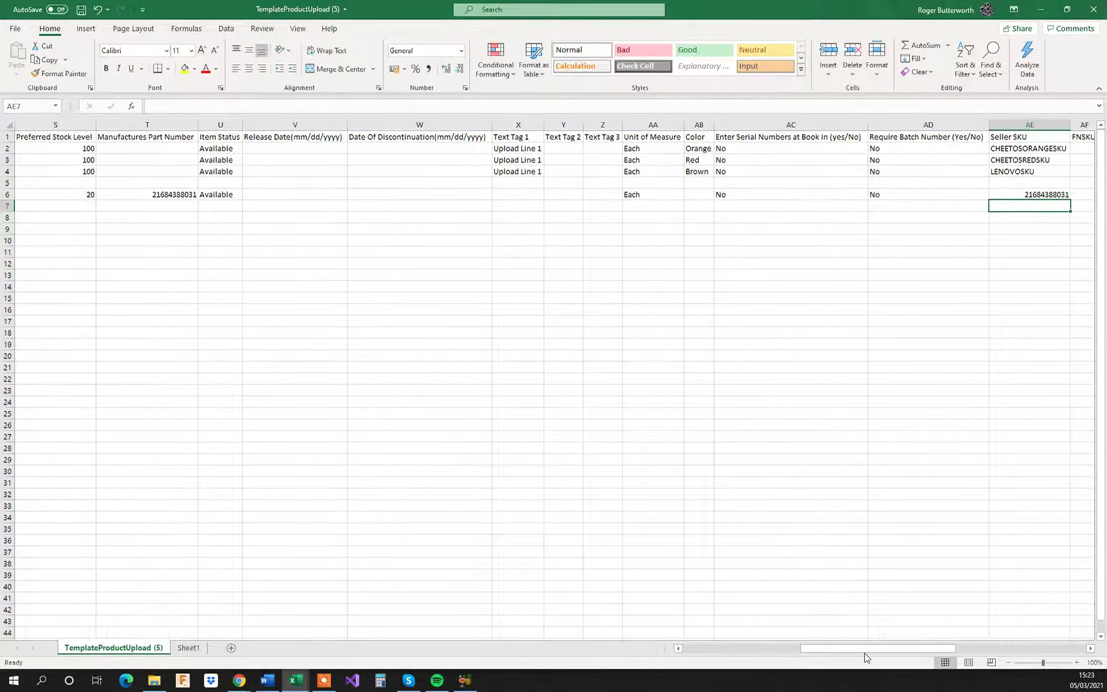
Step: Copy the product type Physical from cell AY4 into cell AY6
{"action": "left_click_drag", "start_coordinate": [864, 648], "coordinate": [935, 647]}
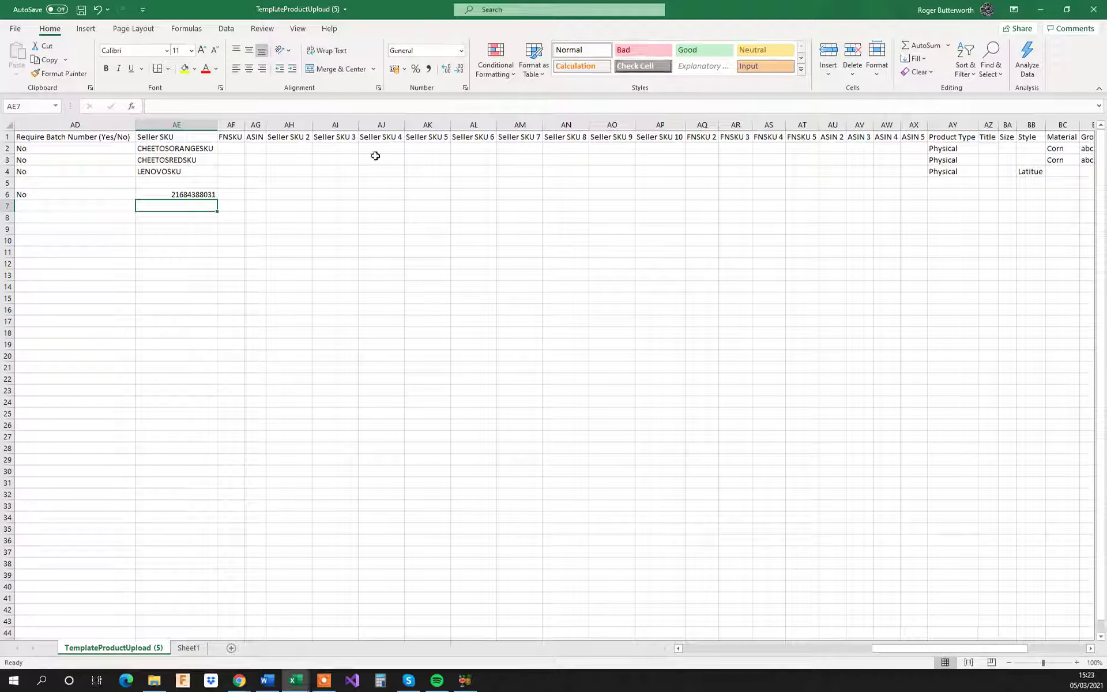
{"action": "left_click", "coordinate": [945, 172]}
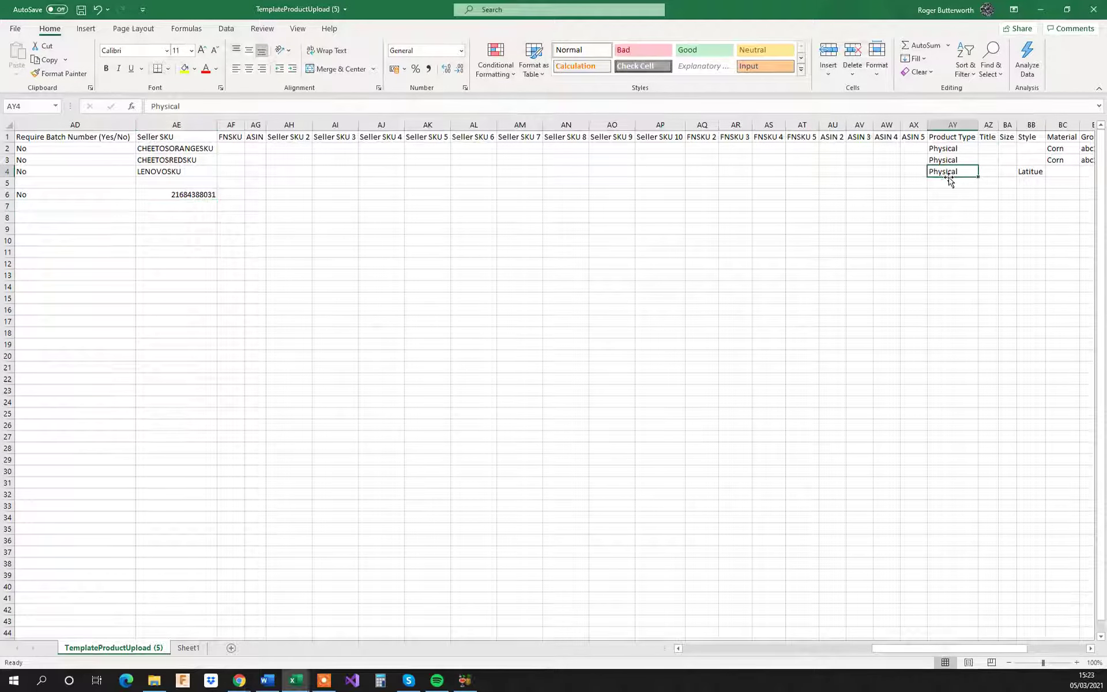
{"action": "key", "text": "ctrl+c"}
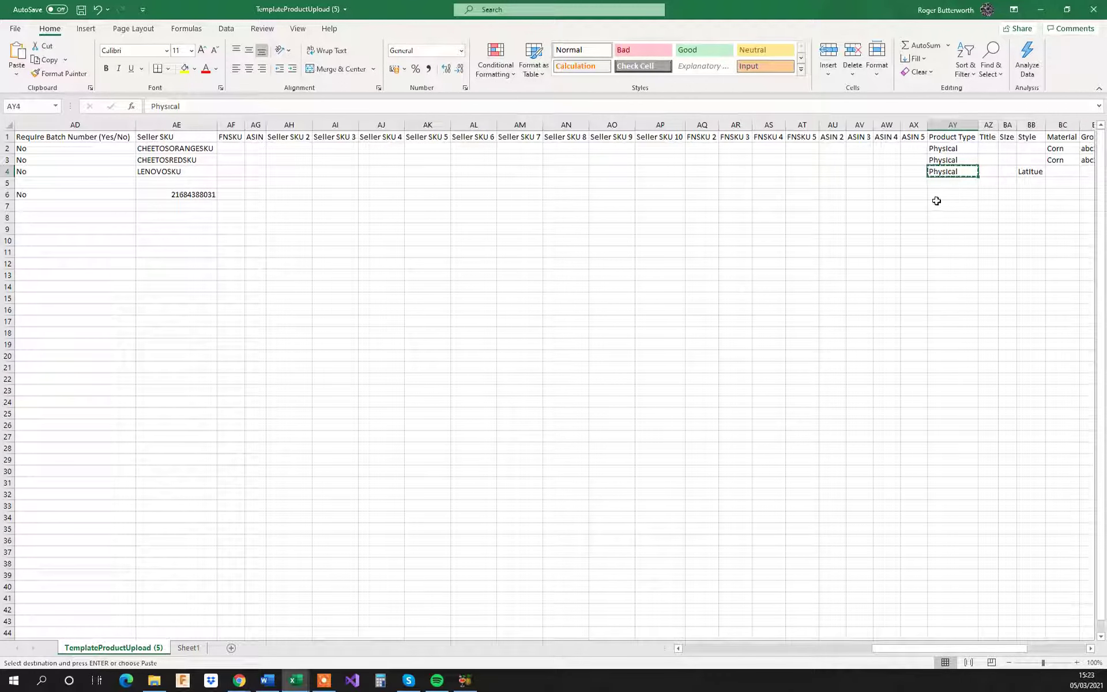
{"action": "left_click", "coordinate": [936, 202]}
{"action": "left_click", "coordinate": [940, 194]}
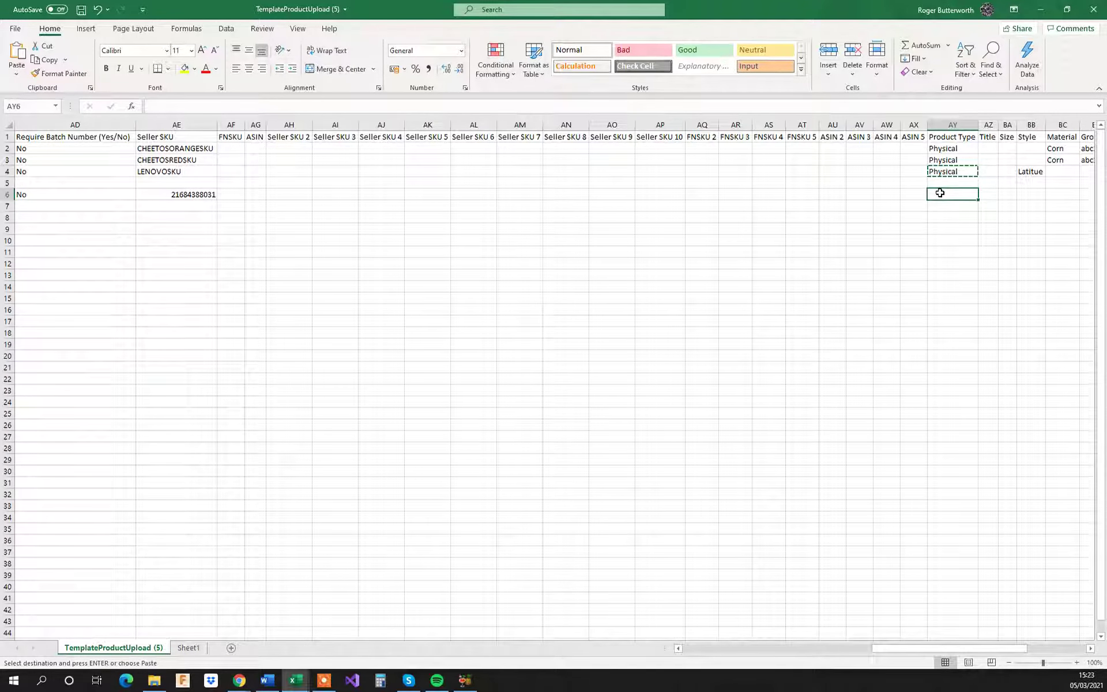
{"action": "key", "text": "ctrl+v"}
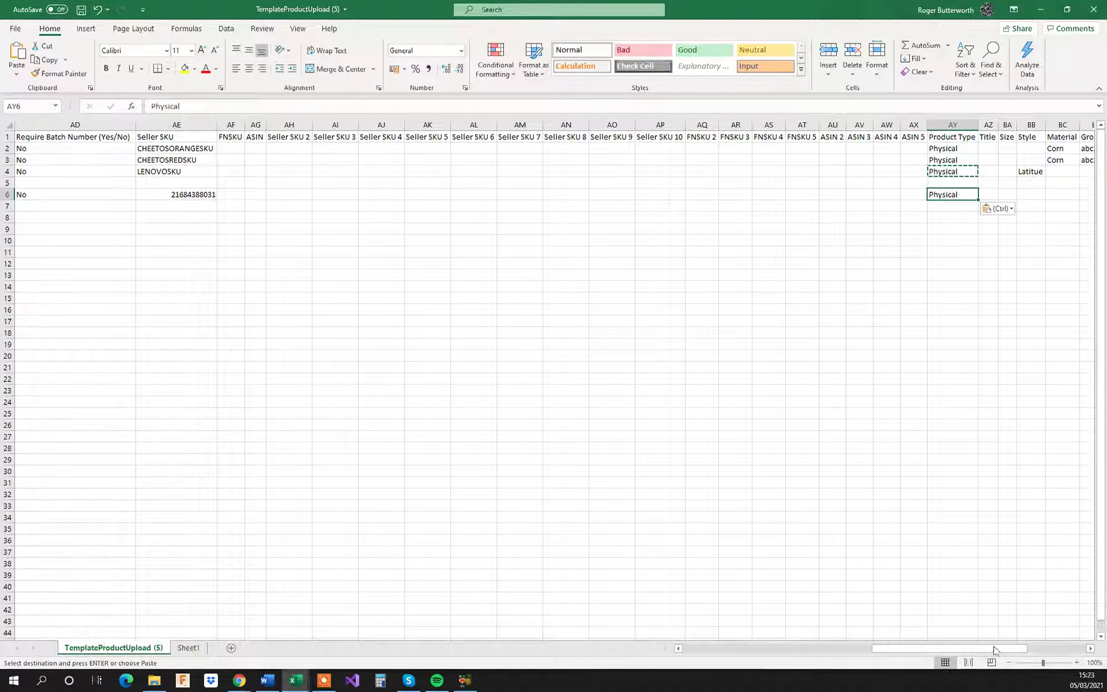
Step: Fill the row 6 entries from Net Weight through Product Type (E6:AY6) down to row 11 for all face shield products
{"action": "left_click_drag", "start_coordinate": [994, 650], "coordinate": [1020, 620]}
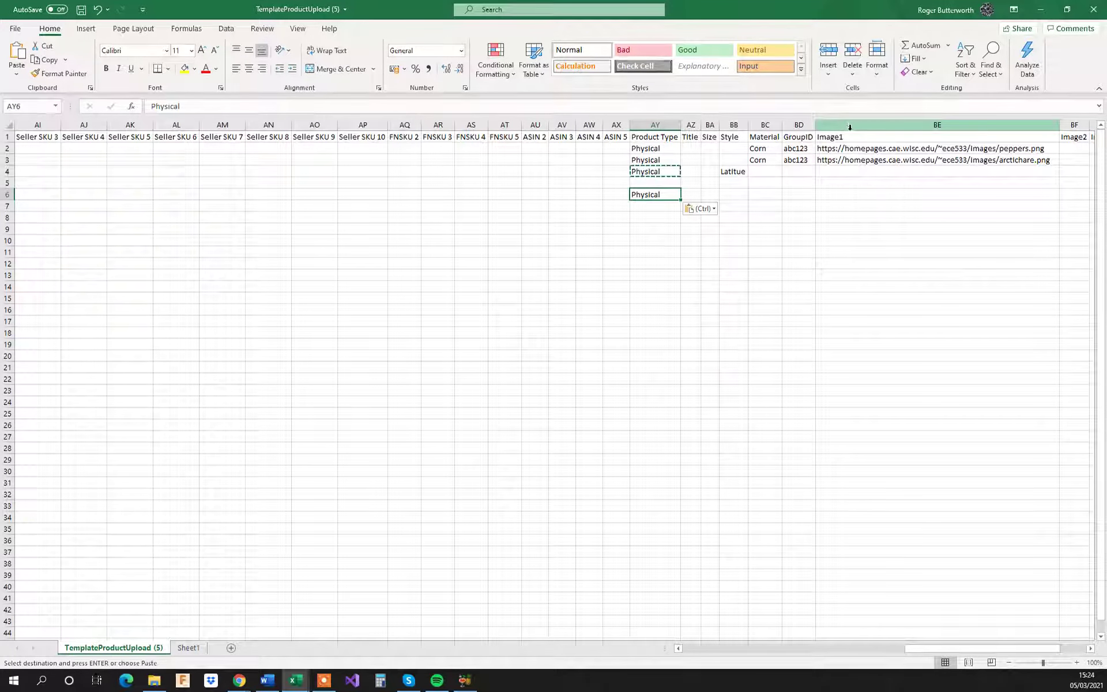
{"action": "left_click_drag", "start_coordinate": [990, 650], "coordinate": [1012, 651]}
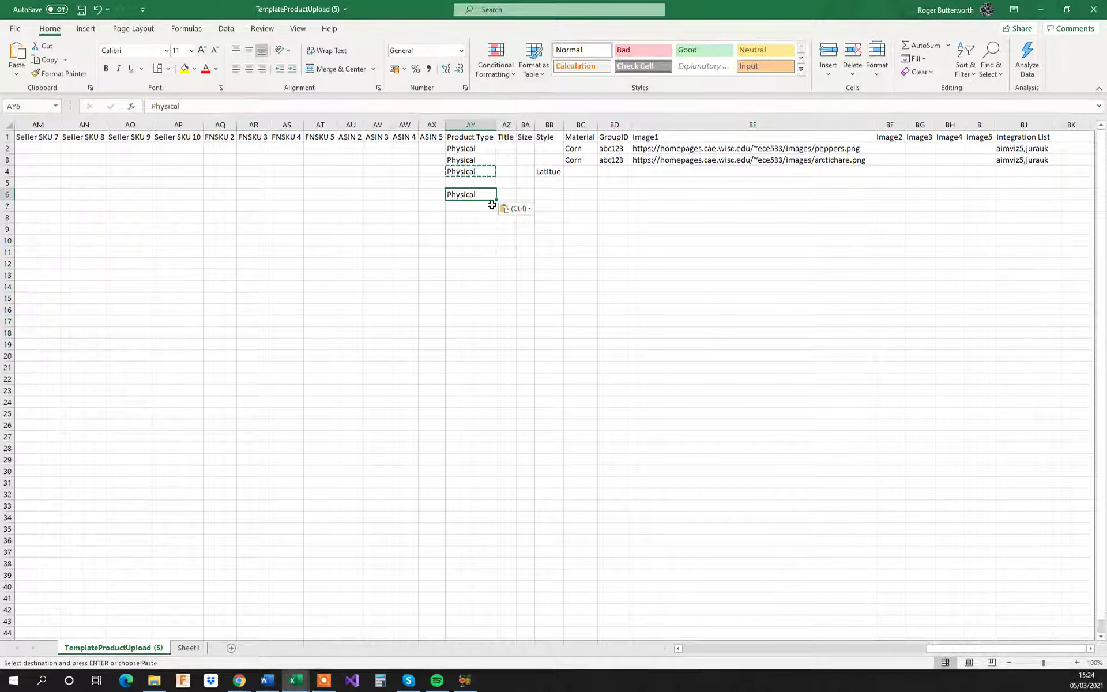
{"action": "key", "text": "shift+Left"}
{"action": "key", "text": "shift+Left"}
{"action": "key", "text": "shift+Left"}
{"action": "key", "text": "shift+Left"}
{"action": "key", "text": "shift+Left"}
{"action": "key", "text": "shift+Left"}
{"action": "key", "text": "shift+Left"}
{"action": "key", "text": "shift+Left"}
{"action": "key", "text": "shift+Left"}
{"action": "key", "text": "shift+Left"}
{"action": "key", "text": "shift+Left"}
{"action": "key", "text": "shift+Left"}
{"action": "key", "text": "shift+Left"}
{"action": "key", "text": "shift+Left"}
{"action": "key", "text": "shift+Left"}
{"action": "key", "text": "shift+Left"}
{"action": "key", "text": "shift+Left"}
{"action": "key", "text": "shift+Left"}
{"action": "key", "text": "shift+Left"}
{"action": "key", "text": "shift+Left"}
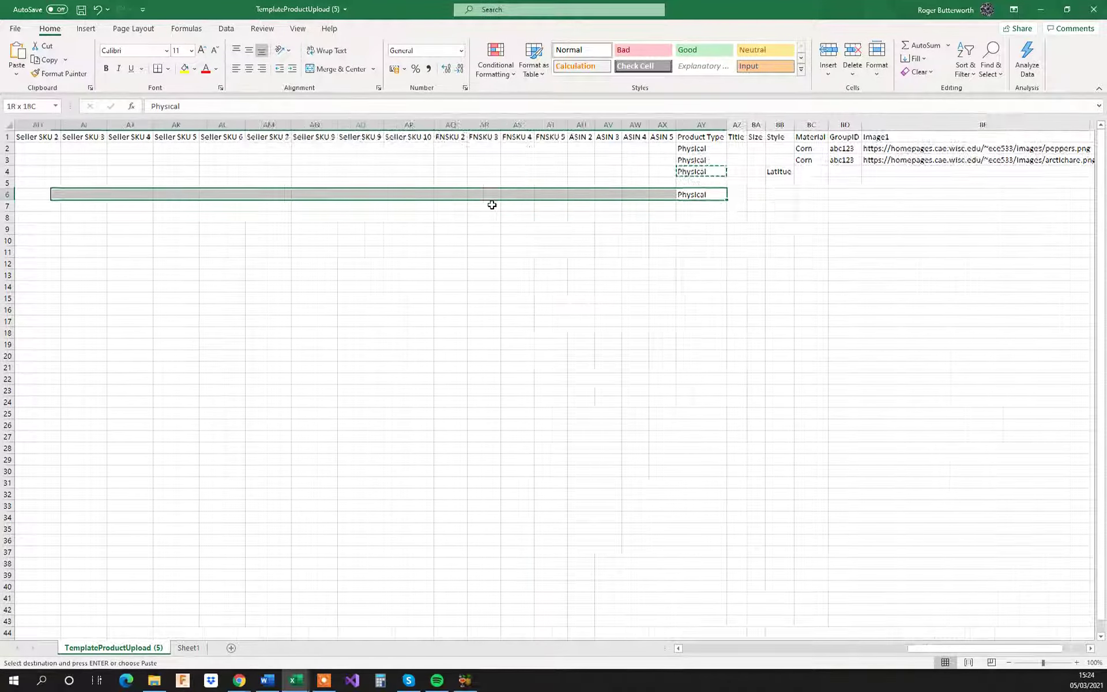
{"action": "key", "text": "shift+Left"}
{"action": "key", "text": "shift+Left"}
{"action": "key", "text": "shift+Left"}
{"action": "key", "text": "shift+Left"}
{"action": "key", "text": "shift+Left"}
{"action": "key", "text": "shift+Left"}
{"action": "key", "text": "shift+Left"}
{"action": "key", "text": "shift+Left"}
{"action": "key", "text": "shift+Left"}
{"action": "key", "text": "shift+Left"}
{"action": "key", "text": "shift+Left"}
{"action": "key", "text": "shift+Left"}
{"action": "key", "text": "shift+Left"}
{"action": "key", "text": "shift+Left"}
{"action": "key", "text": "shift+Left"}
{"action": "key", "text": "shift+Left"}
{"action": "key", "text": "shift+Left"}
{"action": "key", "text": "shift+Right"}
{"action": "key", "text": "shift+Right"}
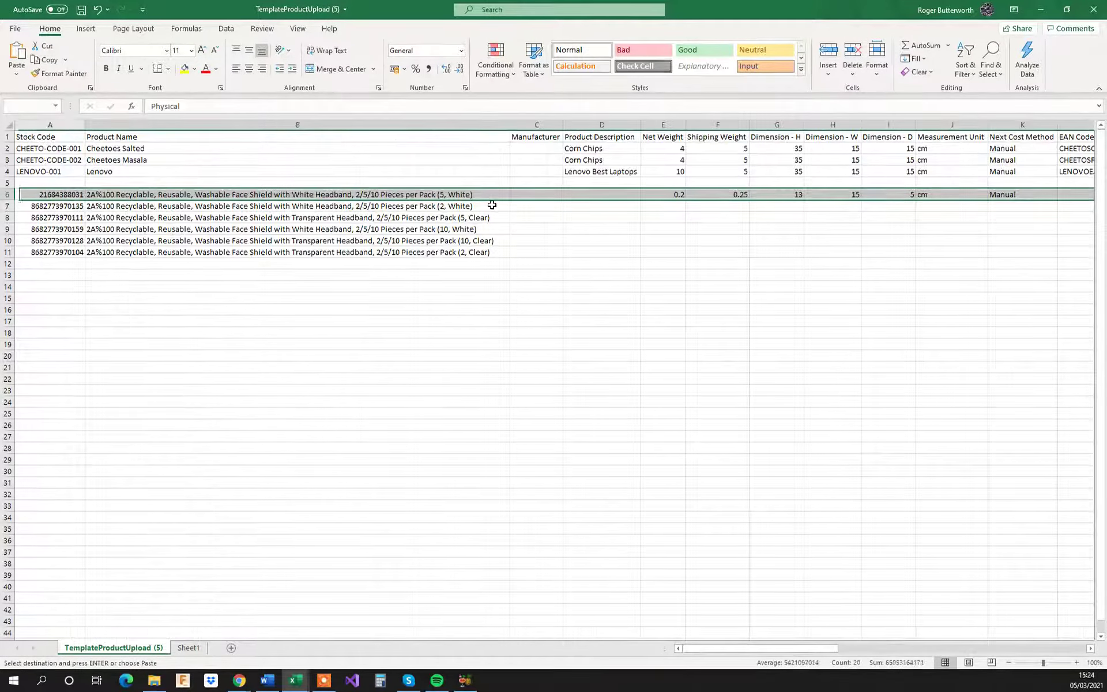
{"action": "key", "text": "shift+Right"}
{"action": "key", "text": "shift+Right"}
{"action": "key", "text": "shift+Right"}
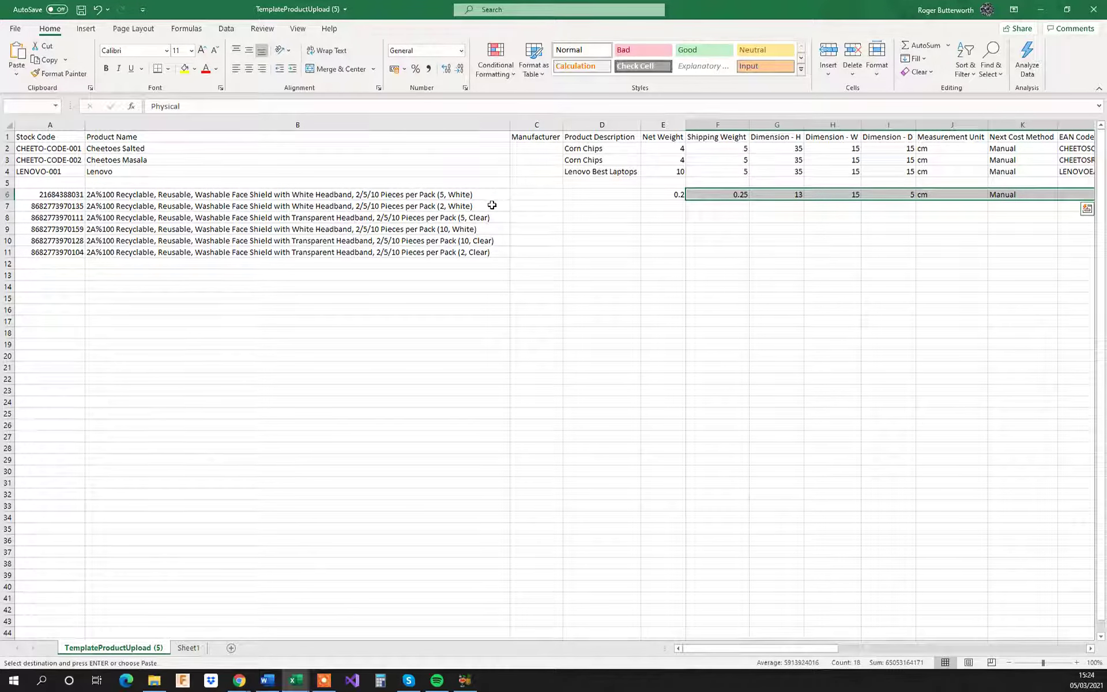
{"action": "key", "text": "shift+Left"}
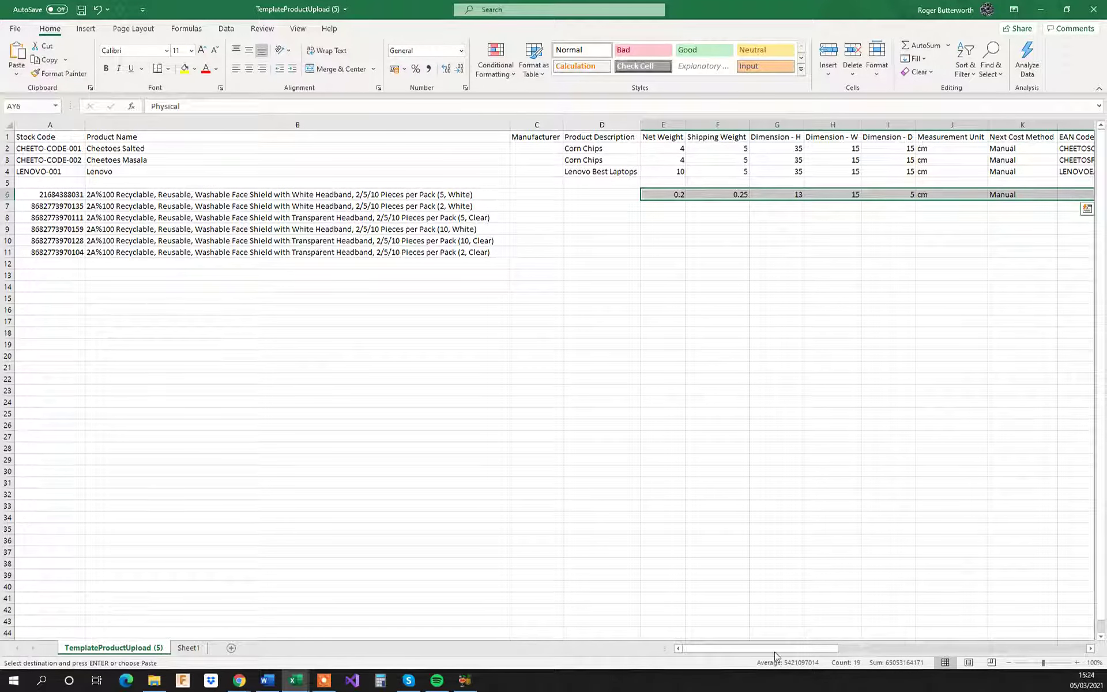
{"action": "left_click_drag", "start_coordinate": [769, 651], "coordinate": [975, 653]}
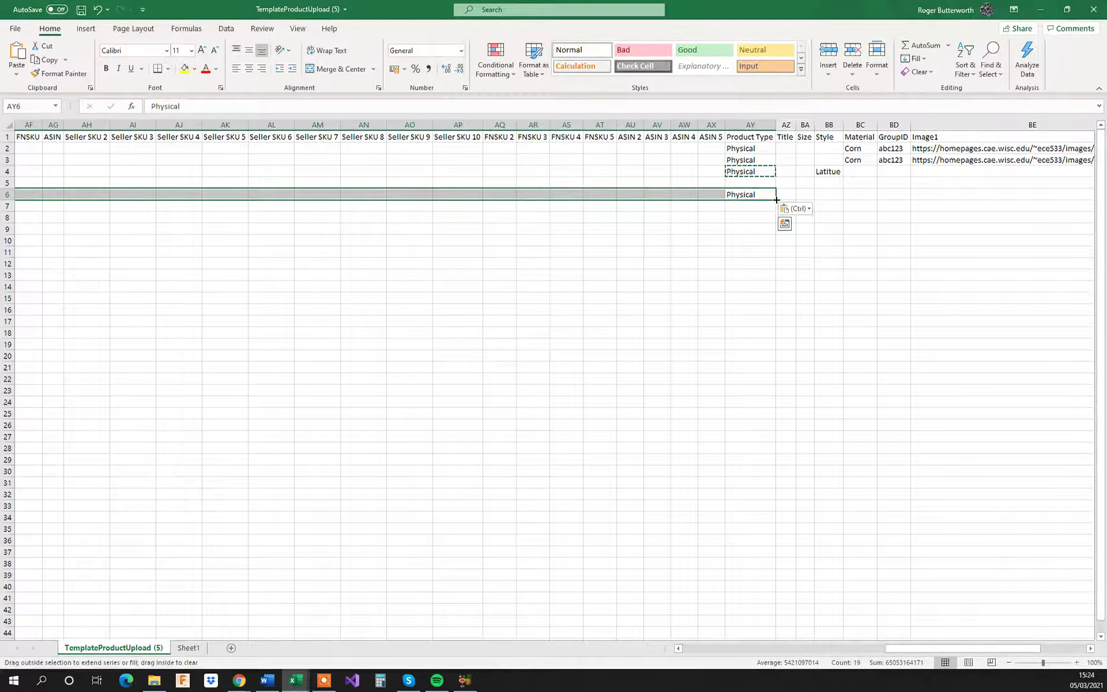
{"action": "left_click_drag", "start_coordinate": [776, 199], "coordinate": [778, 256]}
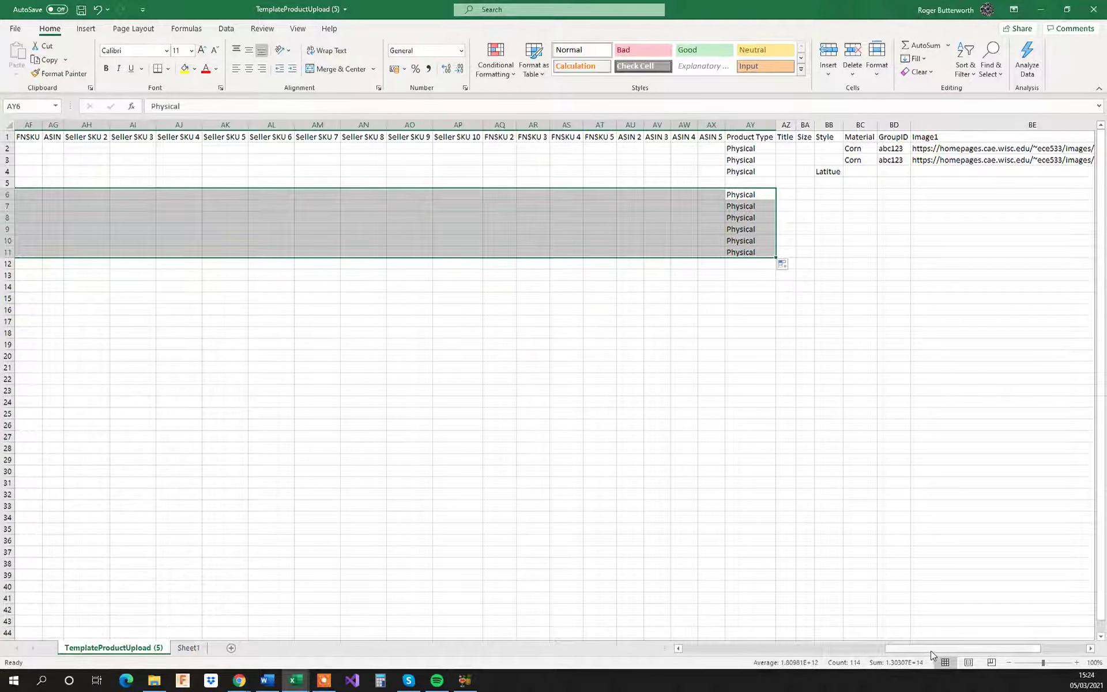
Step: Delete rows 2 to 5, containing the template's sample products and the blank row
{"action": "left_click_drag", "start_coordinate": [930, 651], "coordinate": [722, 666]}
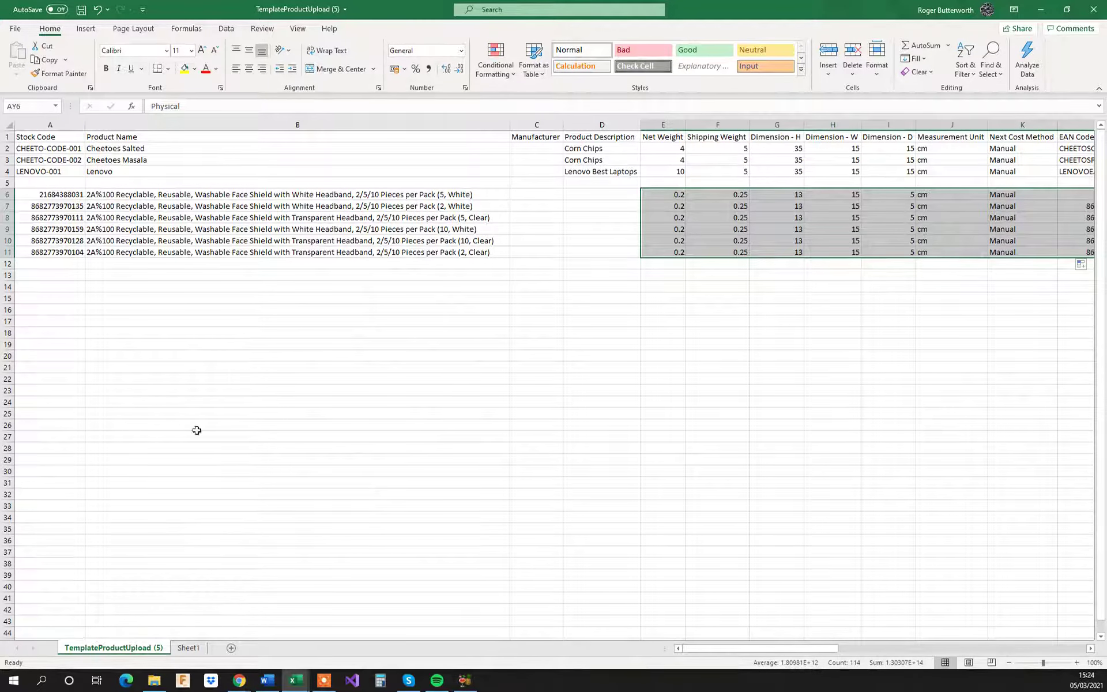
{"action": "left_click_drag", "start_coordinate": [10, 150], "coordinate": [10, 181]}
{"action": "right_click", "coordinate": [202, 163]}
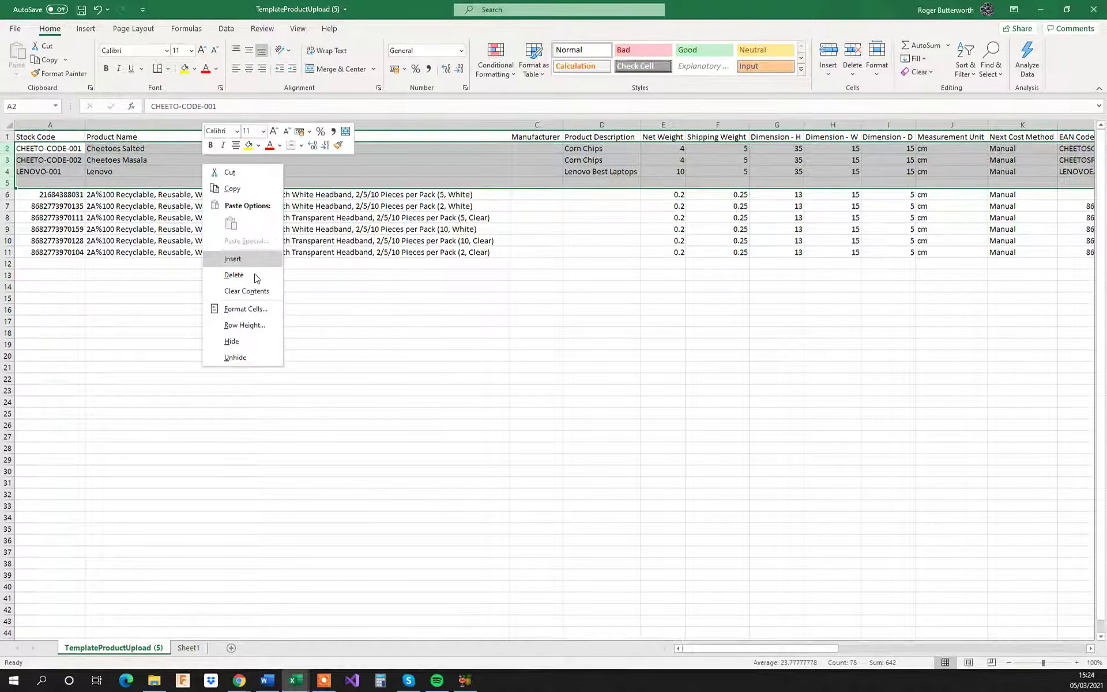
{"action": "left_click", "coordinate": [222, 274]}
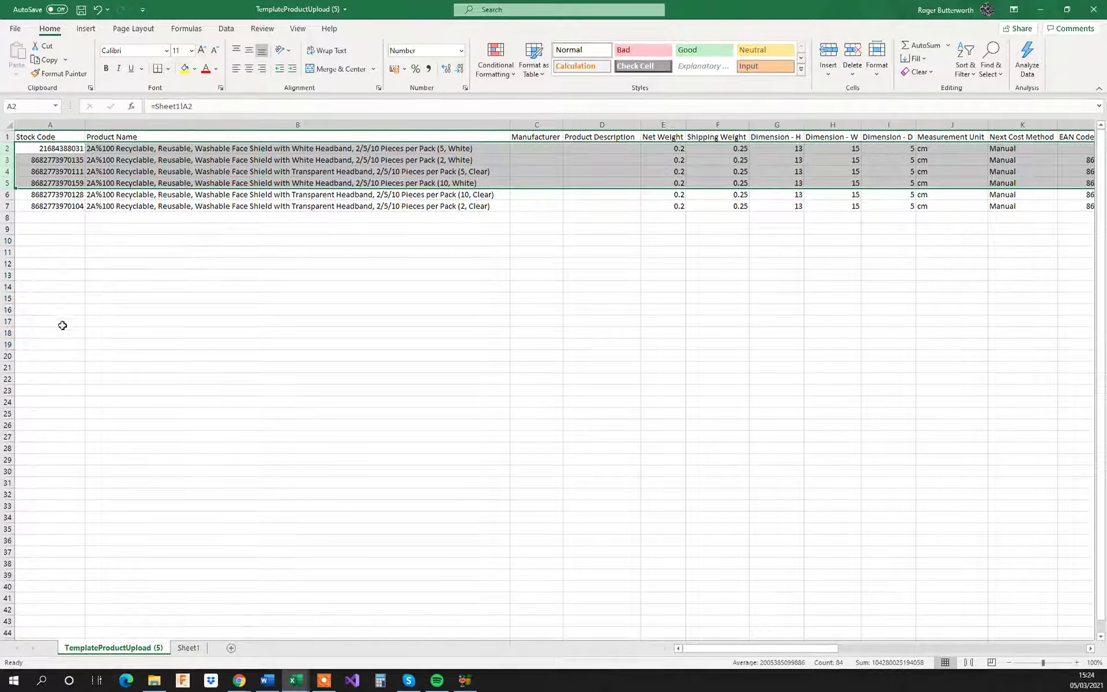
{"action": "left_click", "coordinate": [128, 170]}
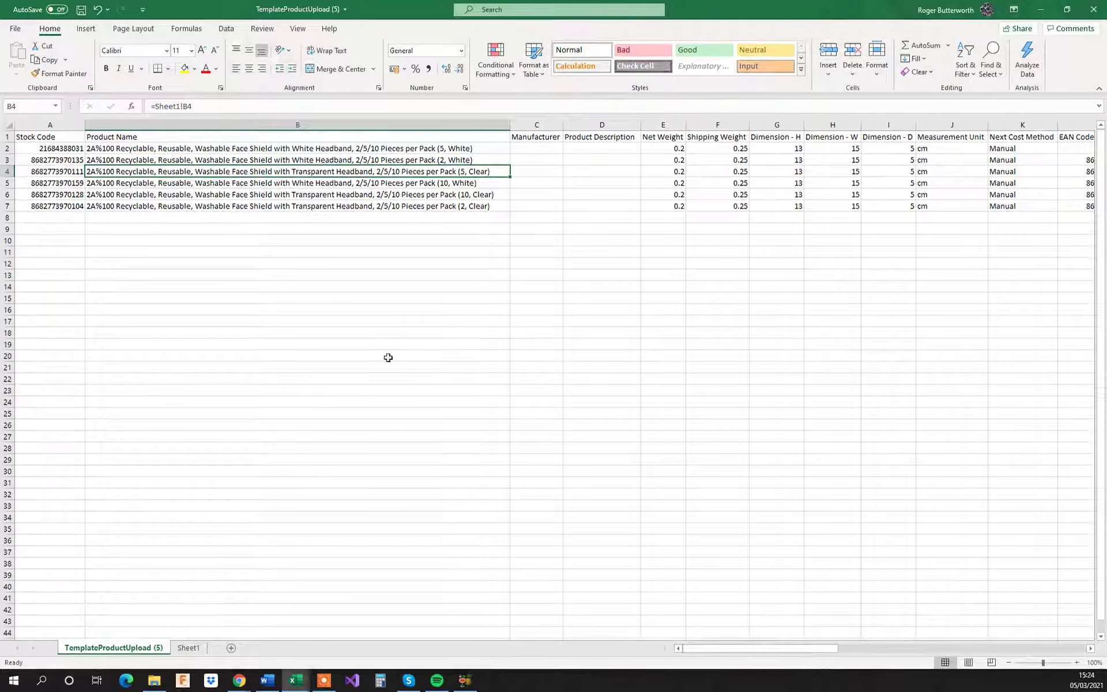
Step: Save only the active sheet as a comma-delimited CSV named For Upload Test in the Downloads folder
{"action": "left_click", "coordinate": [15, 29]}
{"action": "left_click", "coordinate": [54, 186]}
{"action": "triple_click", "coordinate": [391, 87]}
{"action": "type", "text": "For Upload Test"}
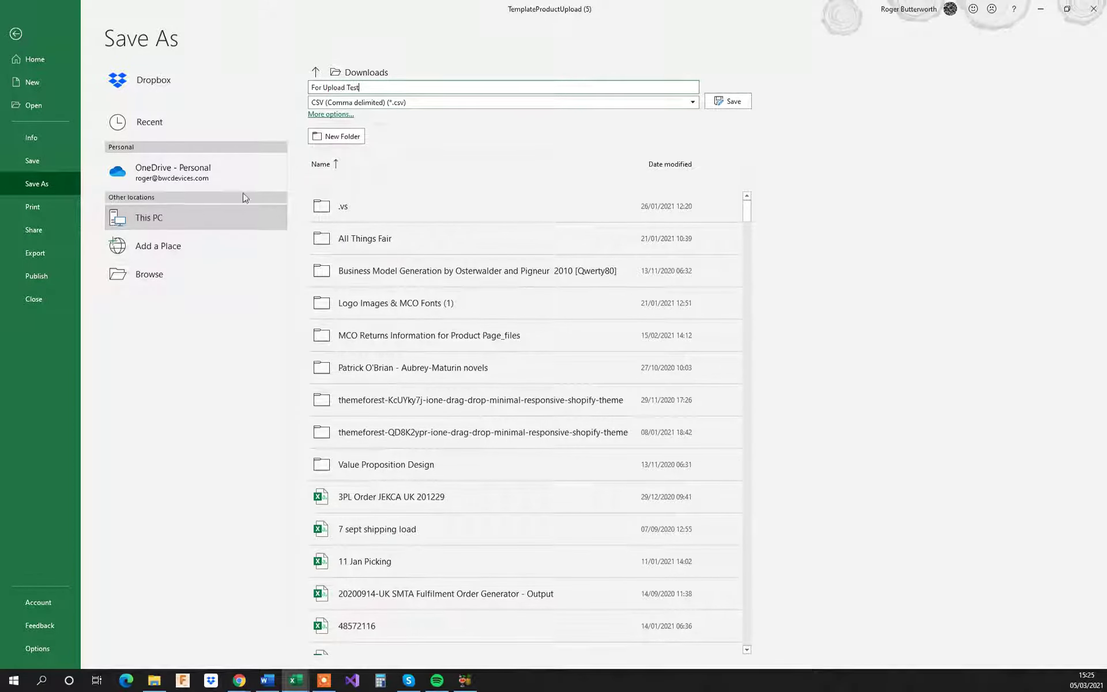
{"action": "left_click", "coordinate": [196, 213]}
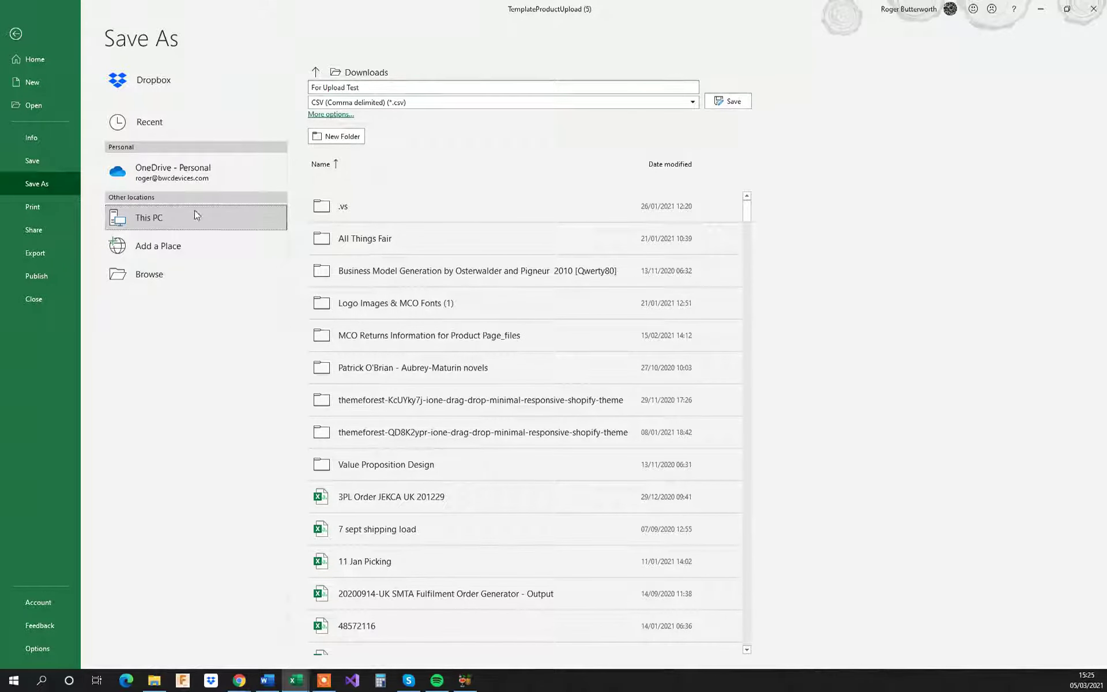
{"action": "left_click", "coordinate": [728, 101]}
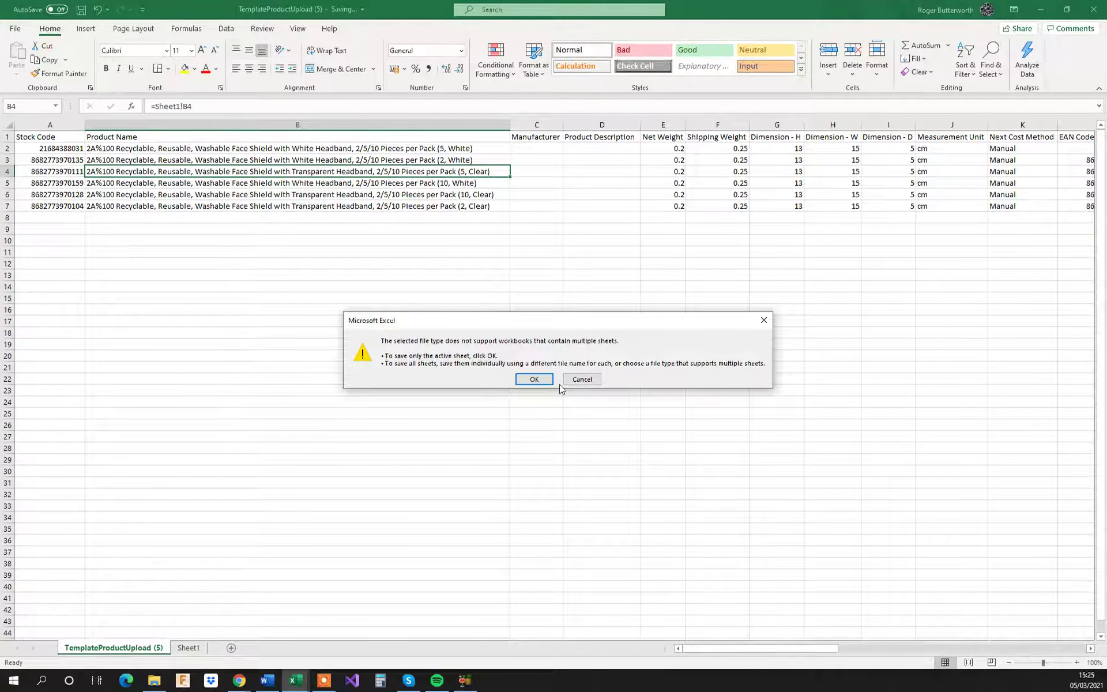
{"action": "left_click", "coordinate": [531, 380]}
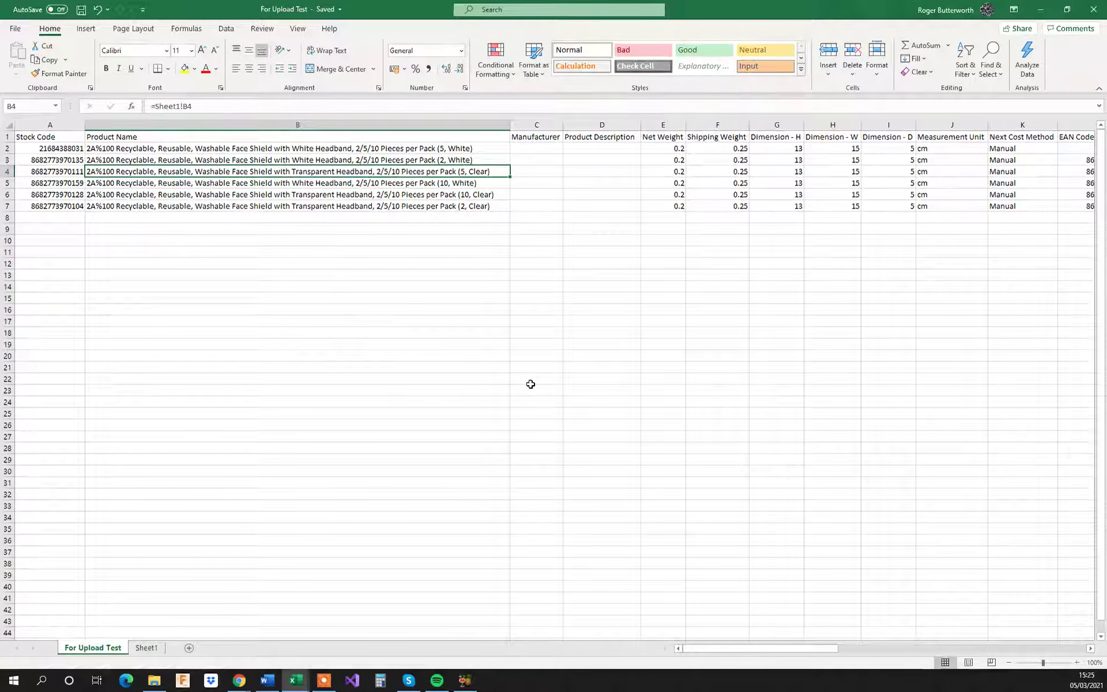
Step: Switch to SM>A in the browser, validate For Upload Test.csv from Downloads as product upload data, and close the upload dialog
{"action": "left_click", "coordinate": [1041, 11]}
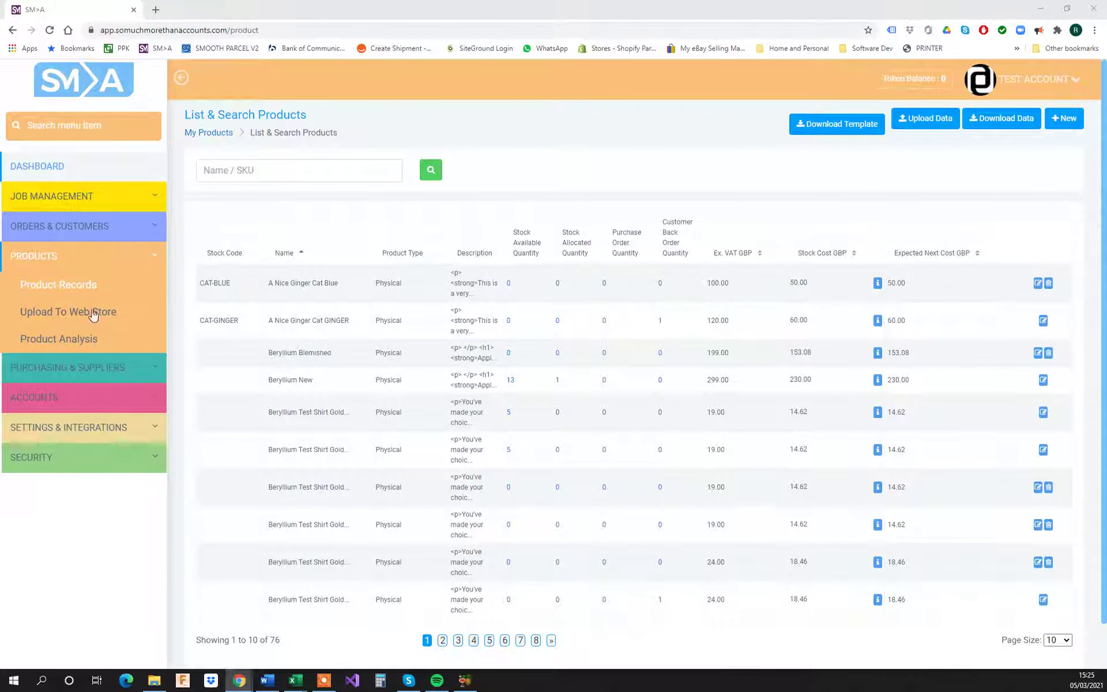
{"action": "left_click", "coordinate": [924, 121]}
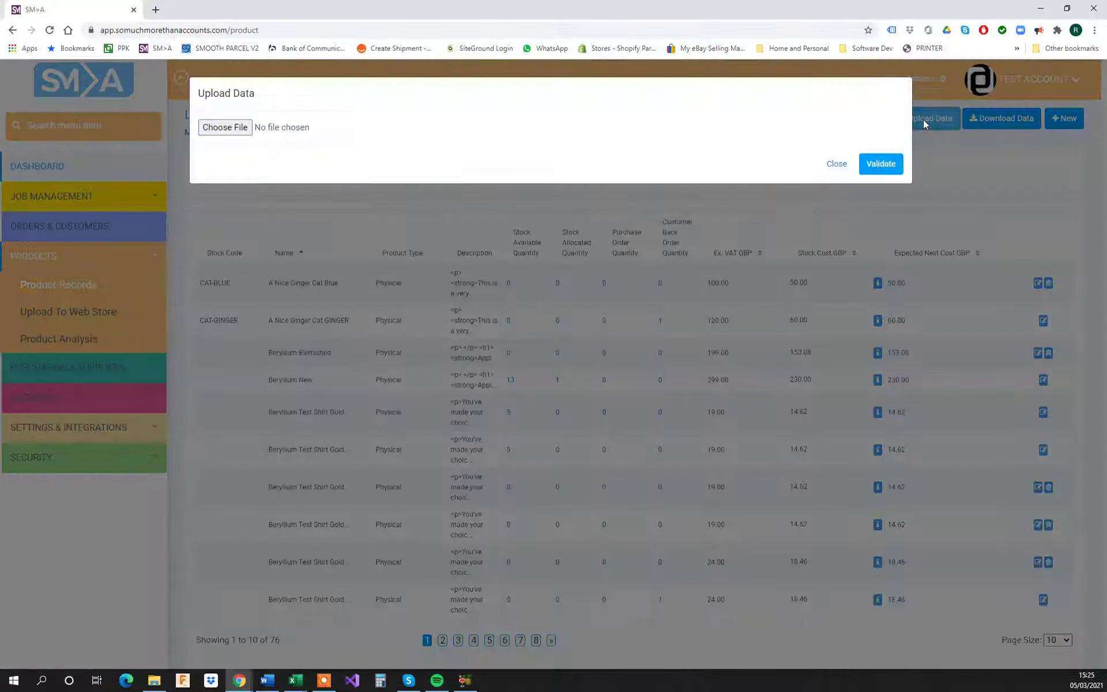
{"action": "left_click", "coordinate": [236, 128]}
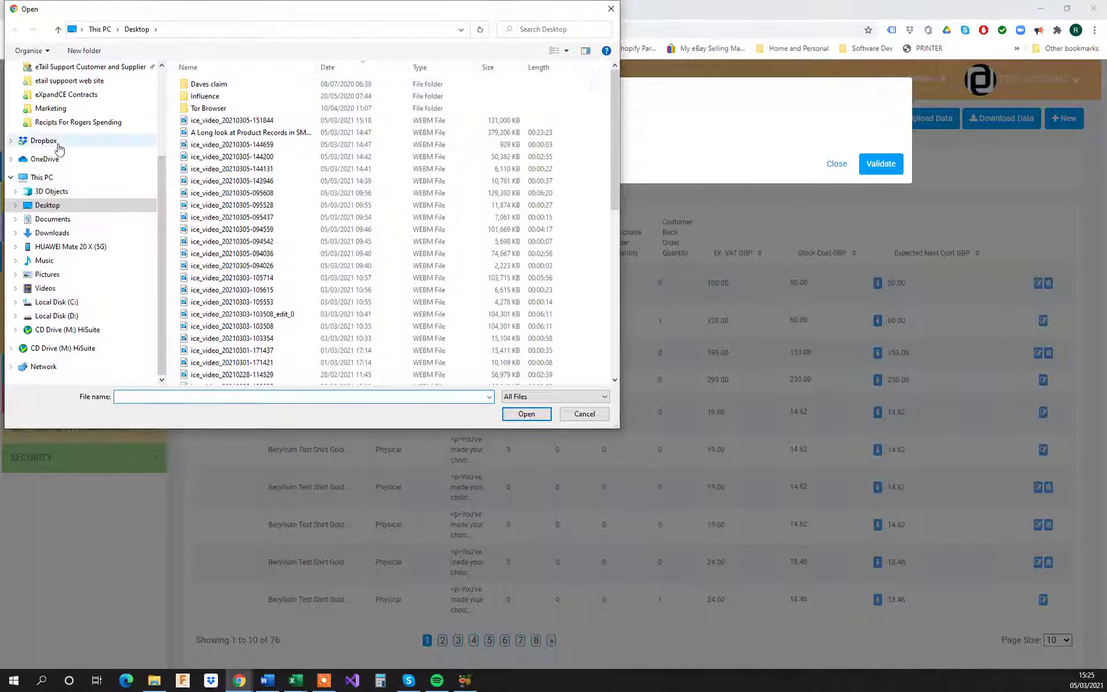
{"action": "scroll", "coordinate": [53, 182], "scroll_direction": "up", "scroll_amount": 3}
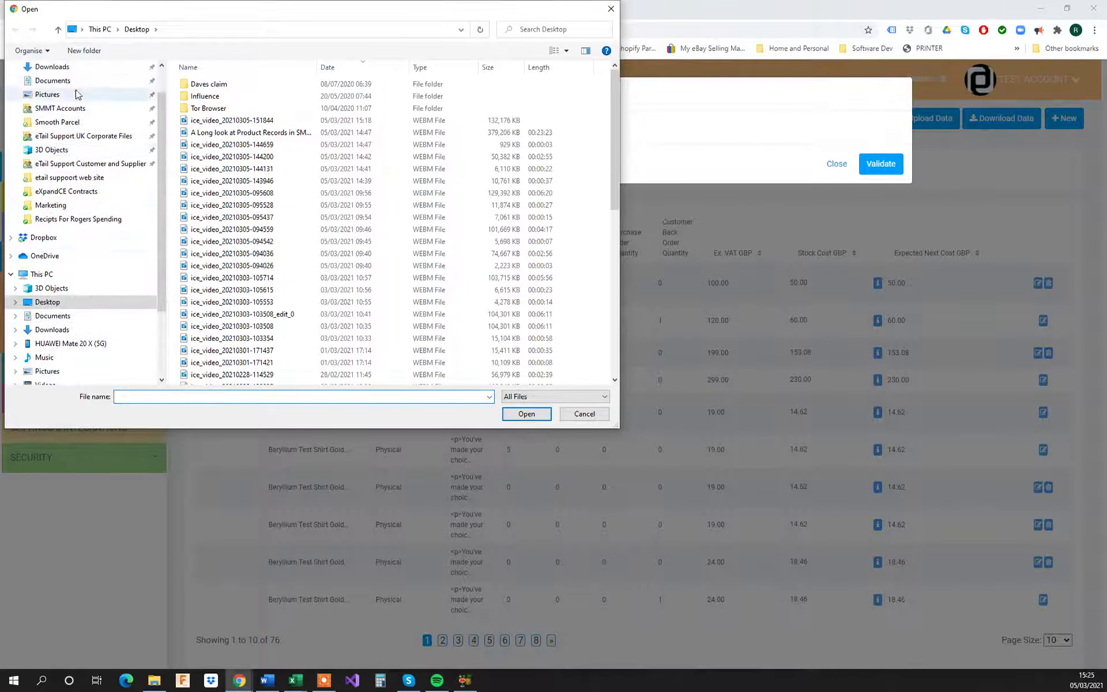
{"action": "left_click", "coordinate": [70, 71]}
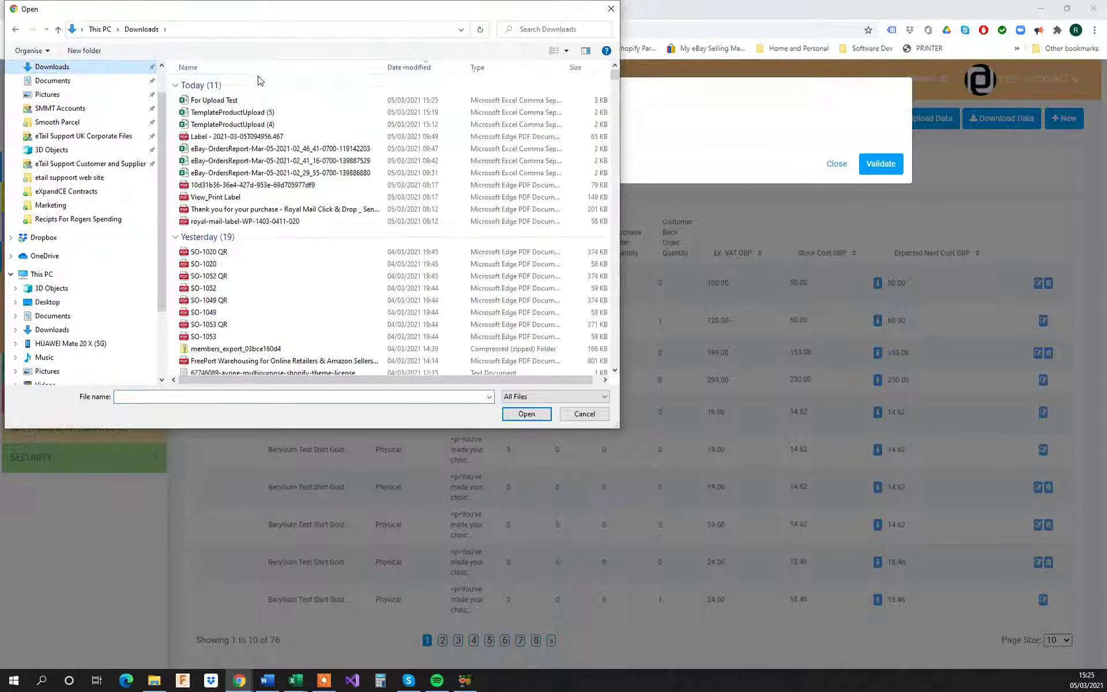
{"action": "left_click", "coordinate": [221, 101]}
{"action": "left_click", "coordinate": [530, 416]}
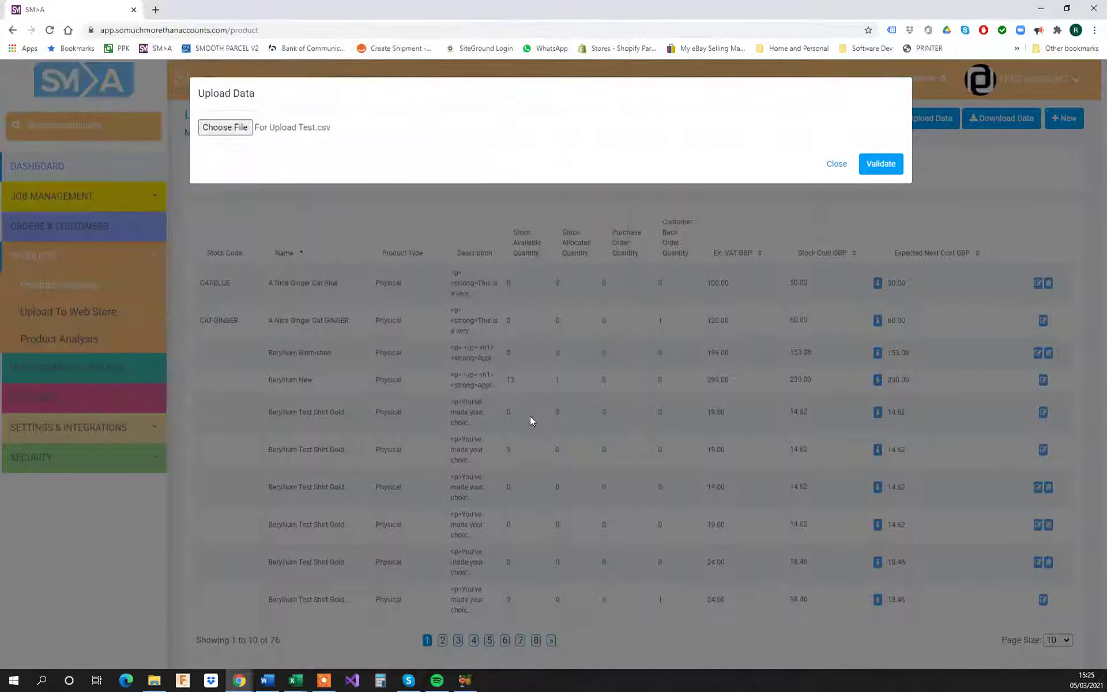
{"action": "left_click", "coordinate": [878, 164]}
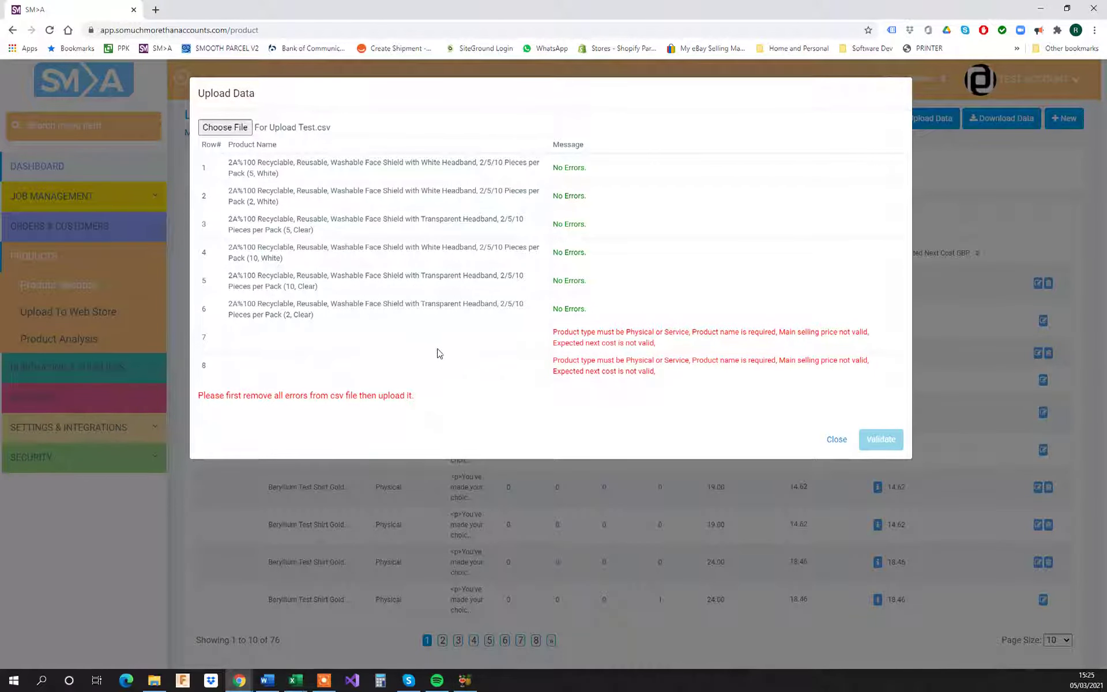
{"action": "left_click", "coordinate": [836, 441]}
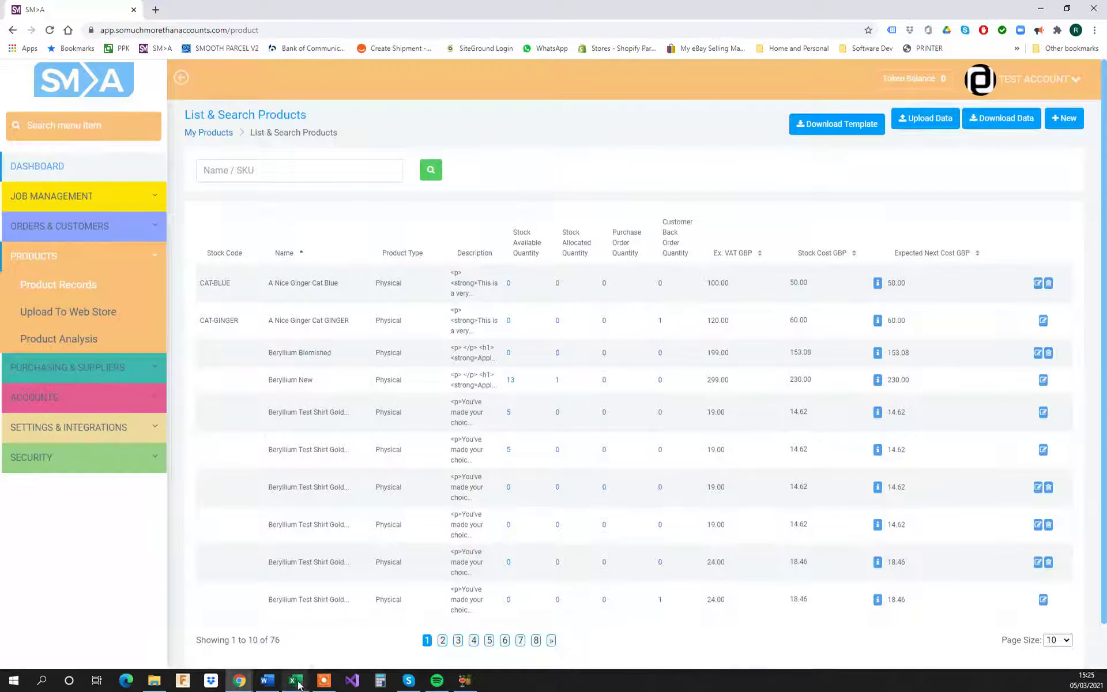
Step: Switch back to the For Upload Test sheet in Excel and delete the empty rows 8 to 23 below the products
{"action": "mouse_move", "coordinate": [296, 680]}
{"action": "left_click", "coordinate": [386, 622]}
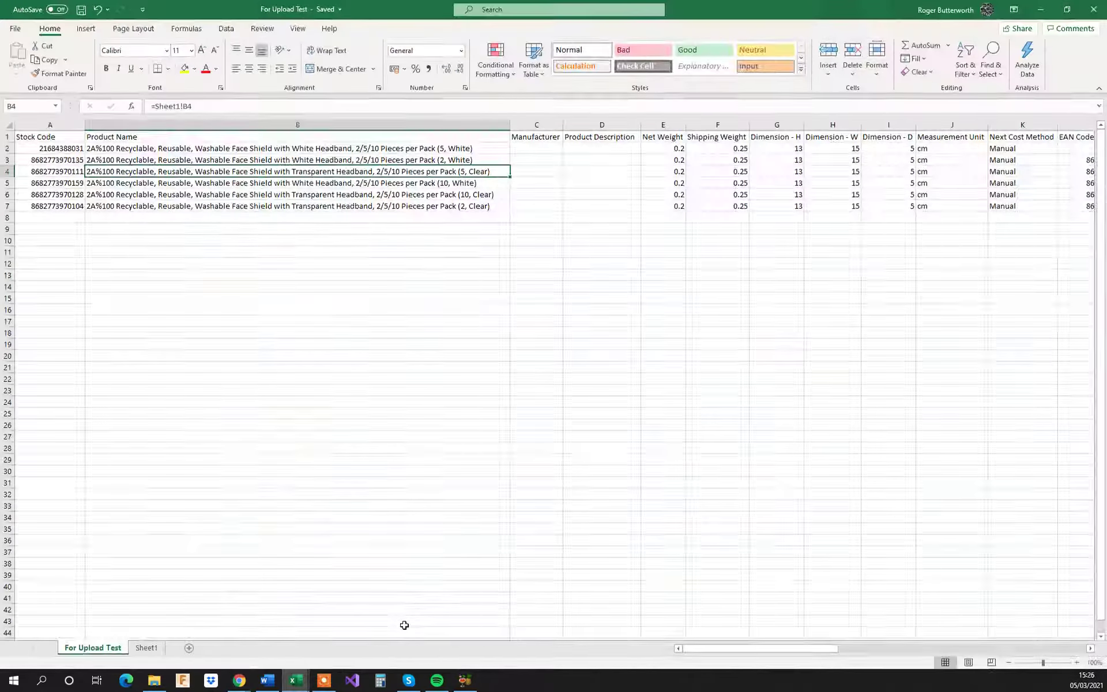
{"action": "left_click", "coordinate": [111, 344]}
{"action": "left_click", "coordinate": [9, 216]}
{"action": "left_click_drag", "start_coordinate": [9, 216], "coordinate": [35, 390]}
{"action": "right_click", "coordinate": [191, 283]}
{"action": "left_click", "coordinate": [220, 393]}
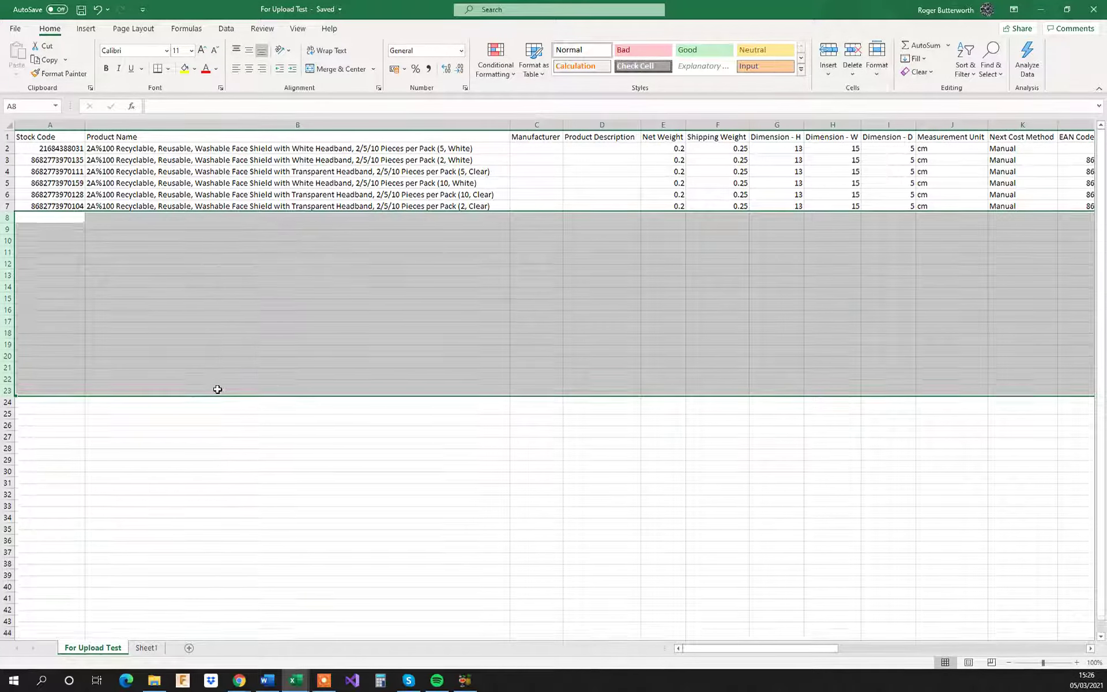
Step: Save the For Upload Test file and switch back to SM>A in the browser
{"action": "left_click", "coordinate": [191, 162]}
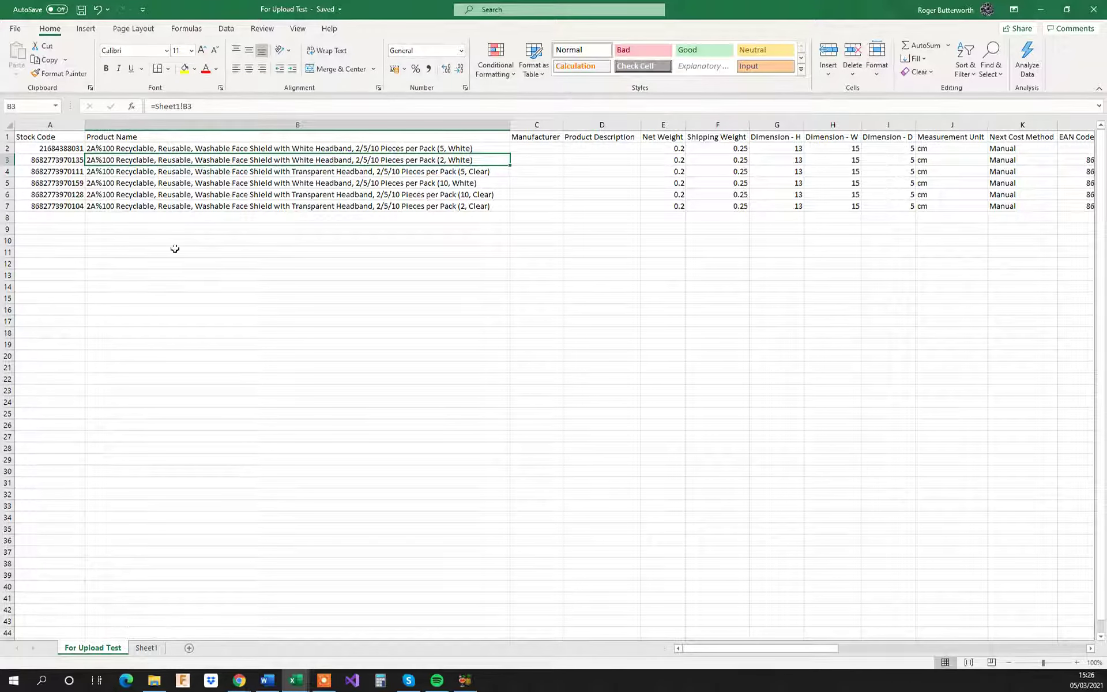
{"action": "left_click", "coordinate": [82, 13]}
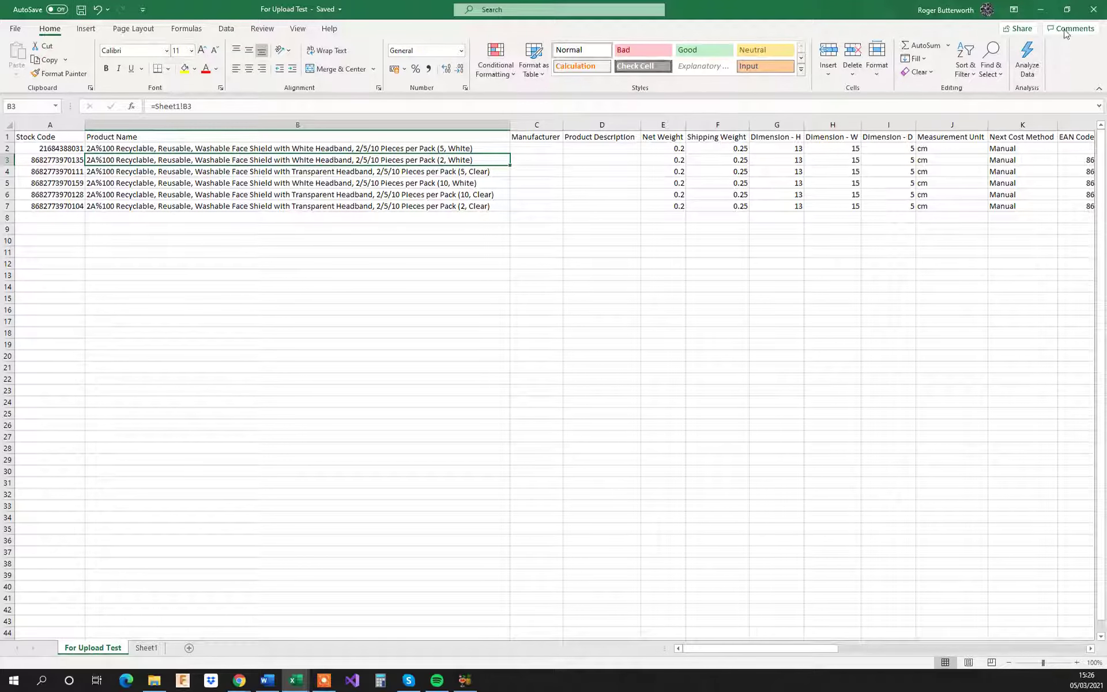
{"action": "left_click", "coordinate": [1041, 10]}
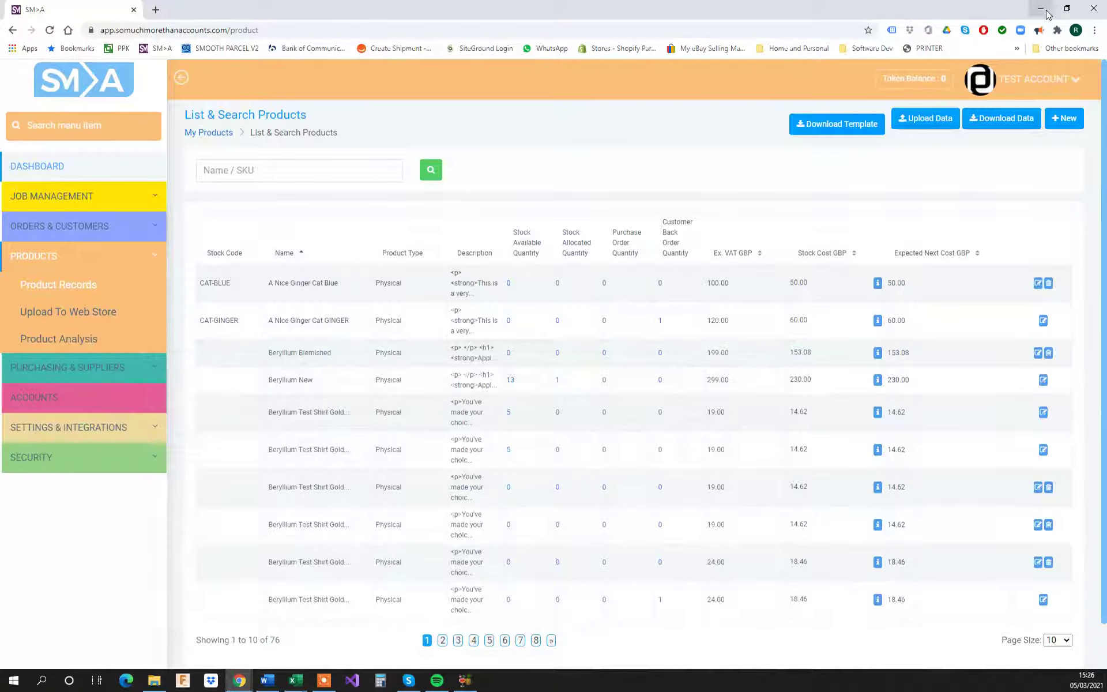
Step: Validate and upload For Upload Test.csv from the Downloads folder as product data, and close the upload dialog
{"action": "left_click", "coordinate": [914, 118]}
{"action": "left_click", "coordinate": [219, 128]}
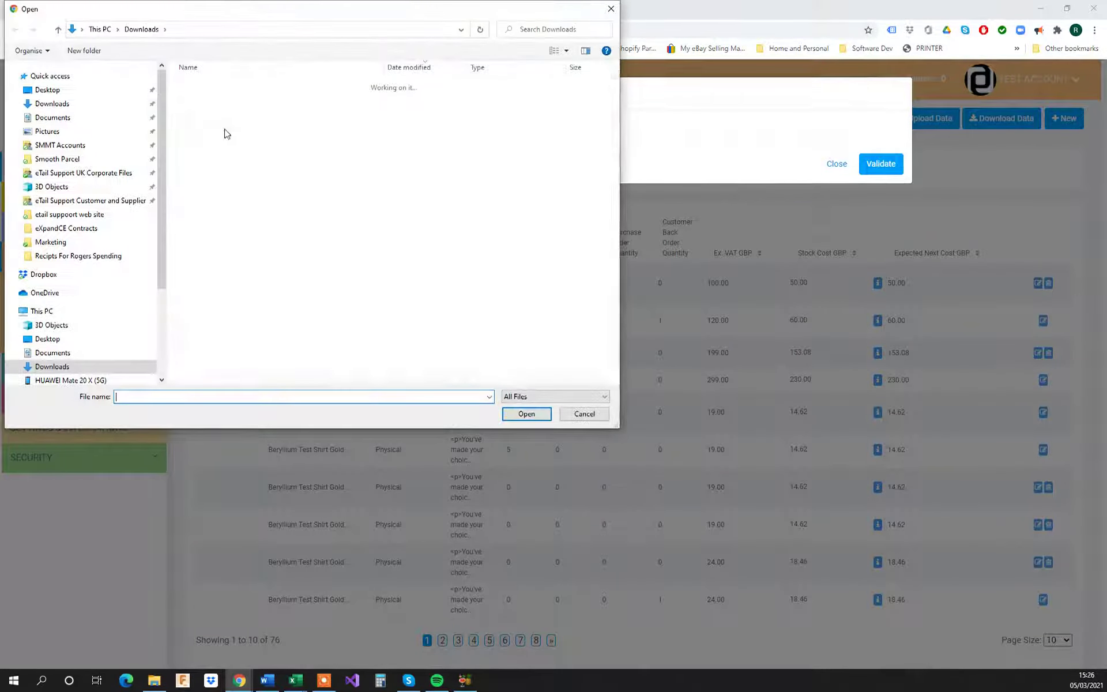
{"action": "left_click", "coordinate": [218, 101]}
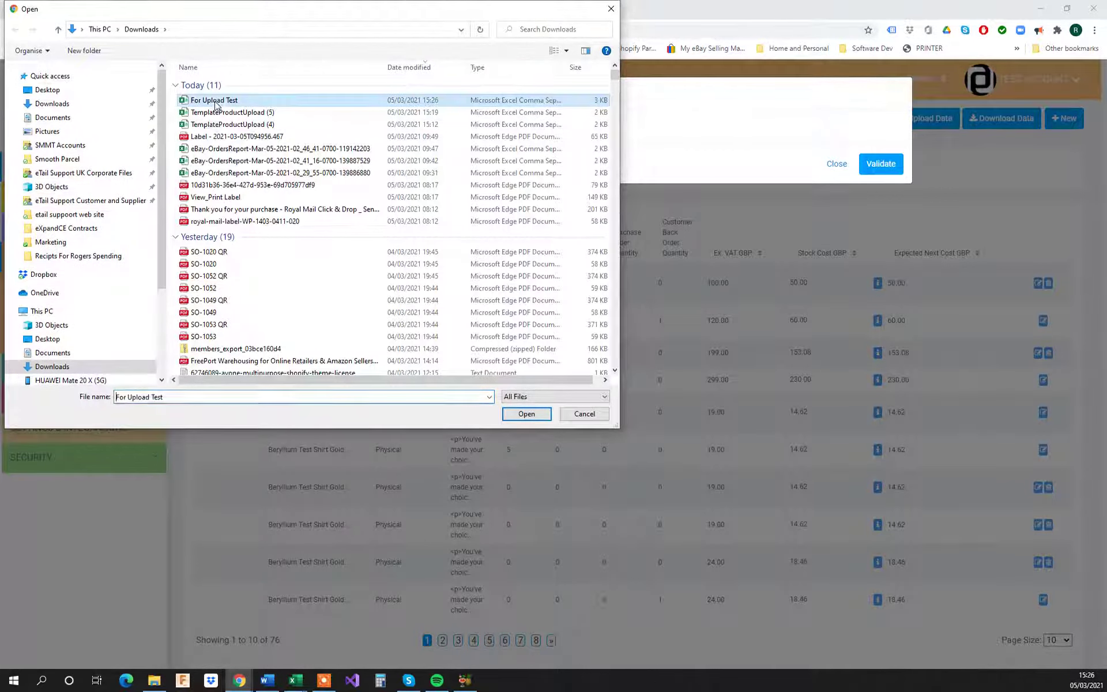
{"action": "left_click", "coordinate": [526, 414]}
{"action": "left_click", "coordinate": [880, 163]}
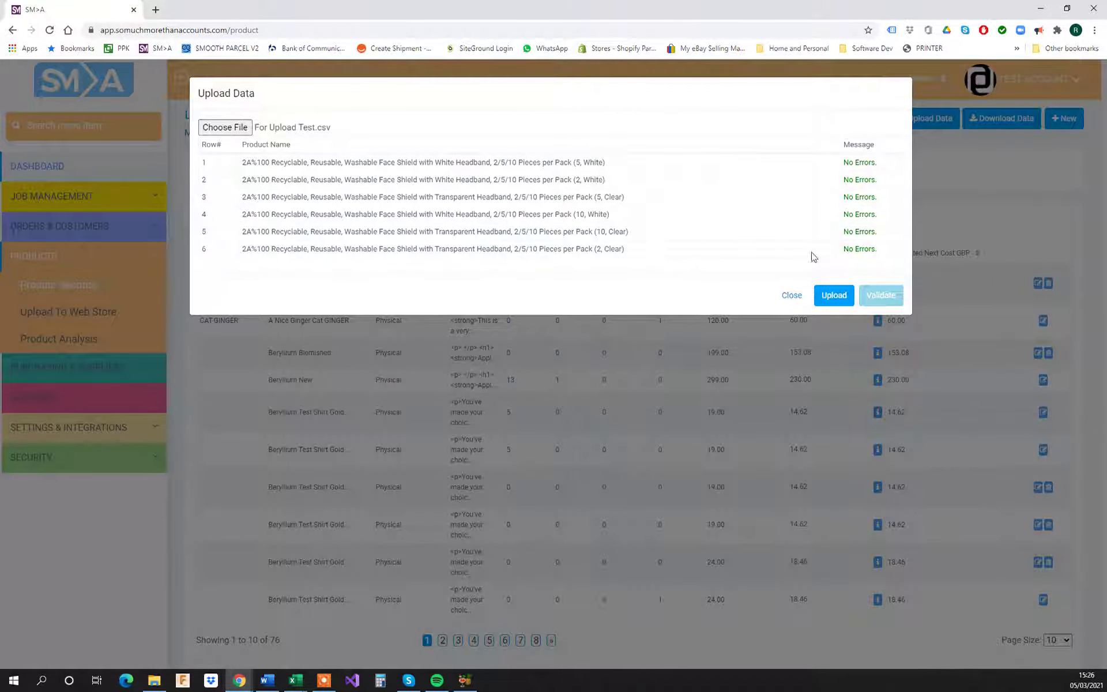
{"action": "left_click", "coordinate": [835, 297]}
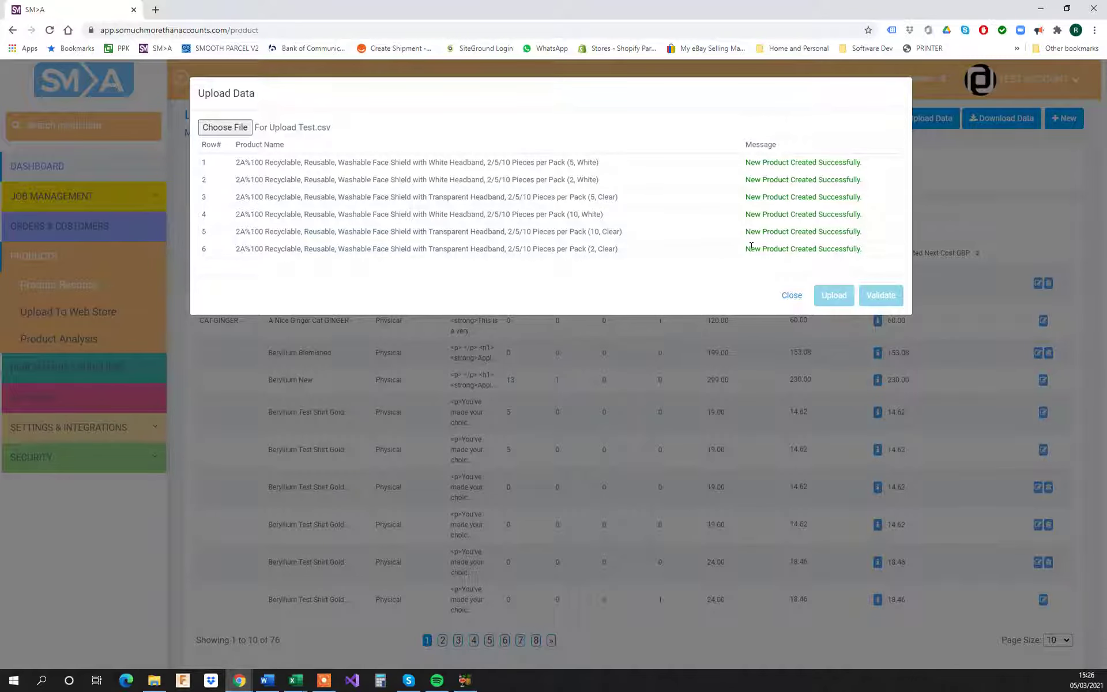
{"action": "left_click", "coordinate": [792, 296]}
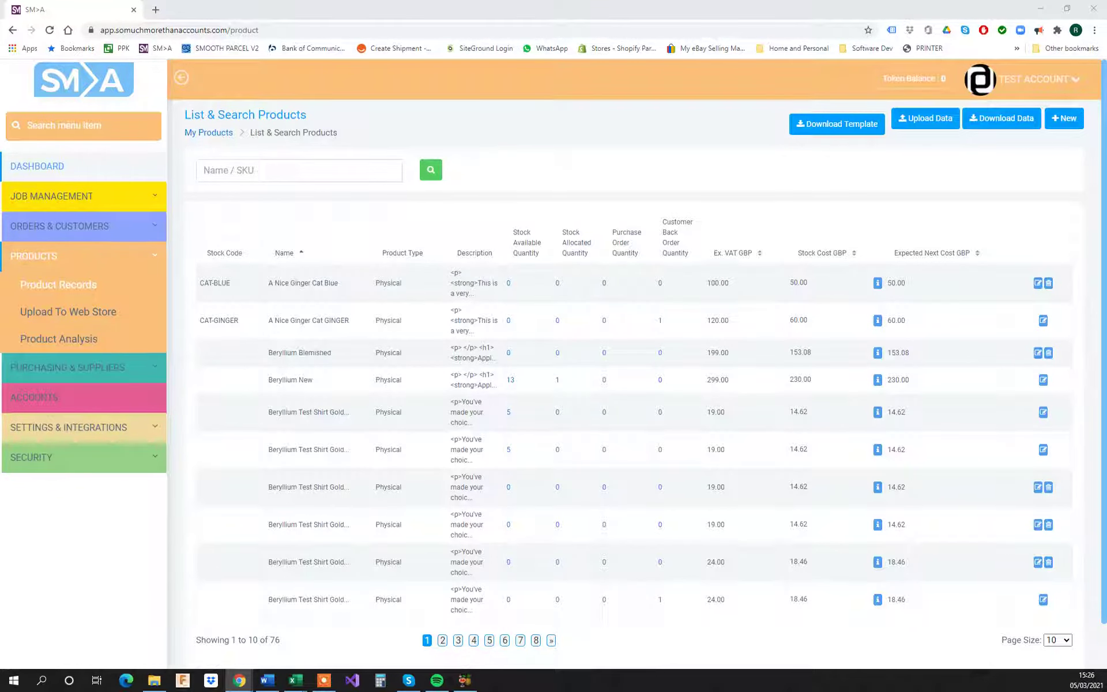
{"action": "left_click", "coordinate": [240, 173]}
{"action": "key", "text": "ctrl+v"}
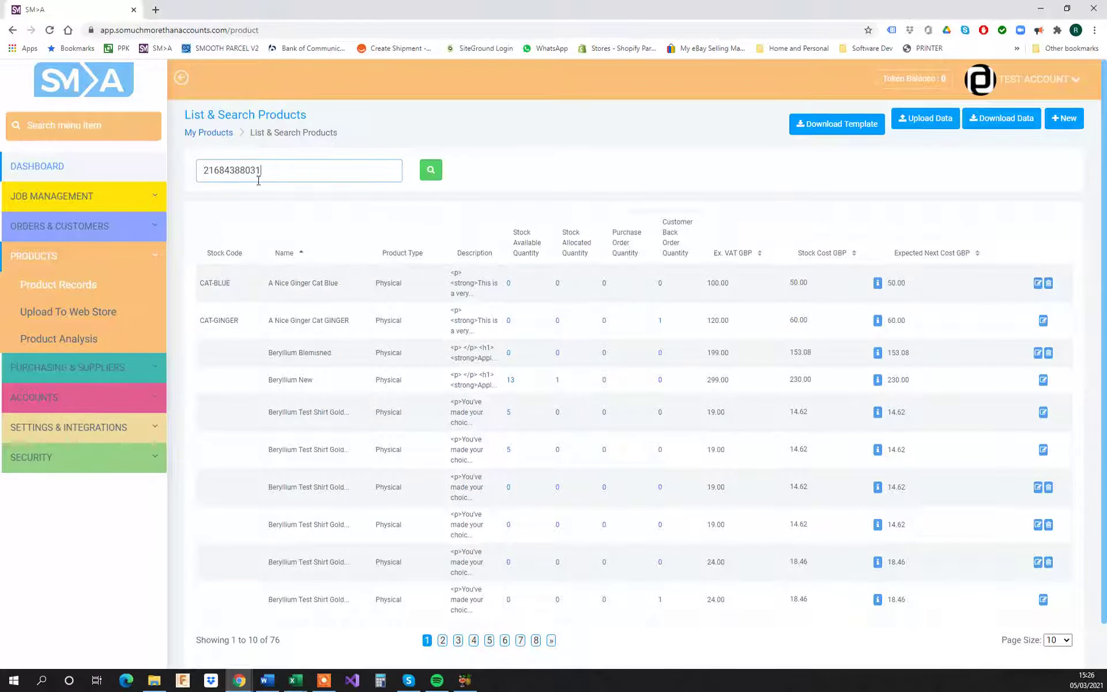
{"action": "left_click", "coordinate": [434, 175]}
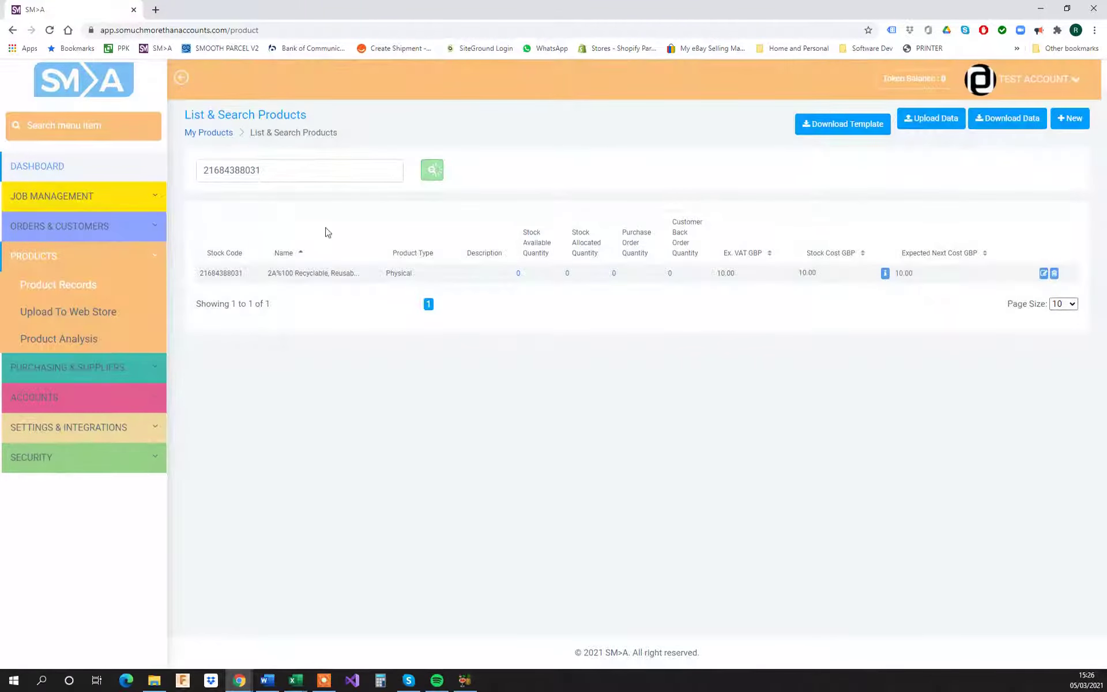
{"action": "left_click", "coordinate": [1045, 275]}
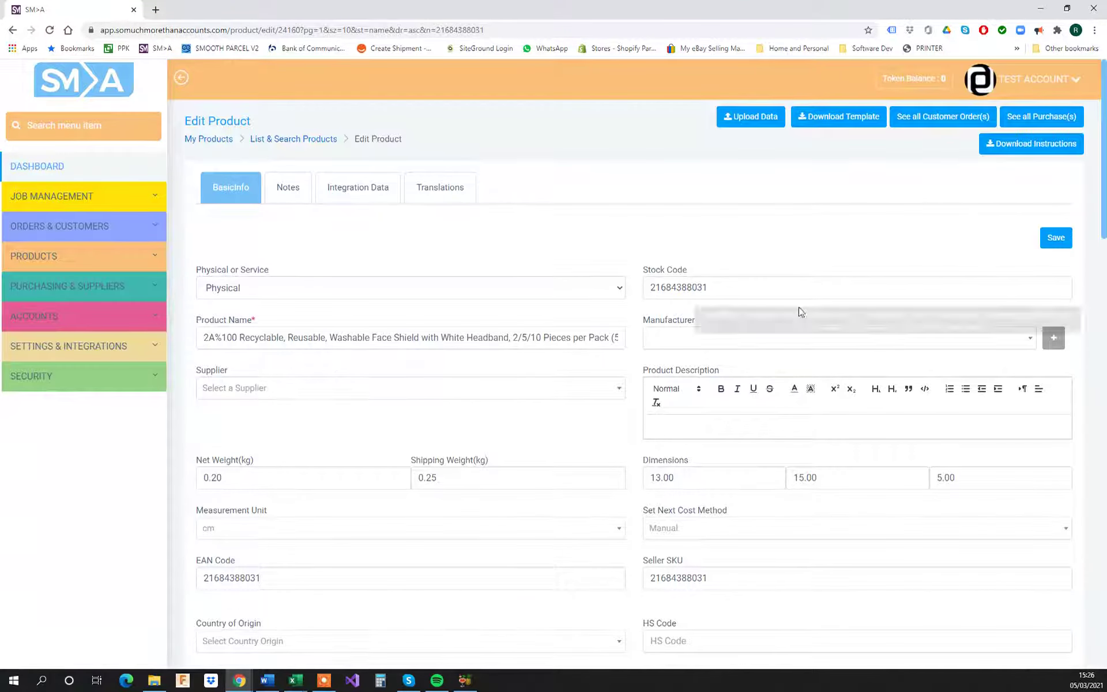
{"action": "scroll", "coordinate": [800, 311], "scroll_direction": "down", "scroll_amount": 2}
{"action": "scroll", "coordinate": [482, 306], "scroll_direction": "down", "scroll_amount": 2}
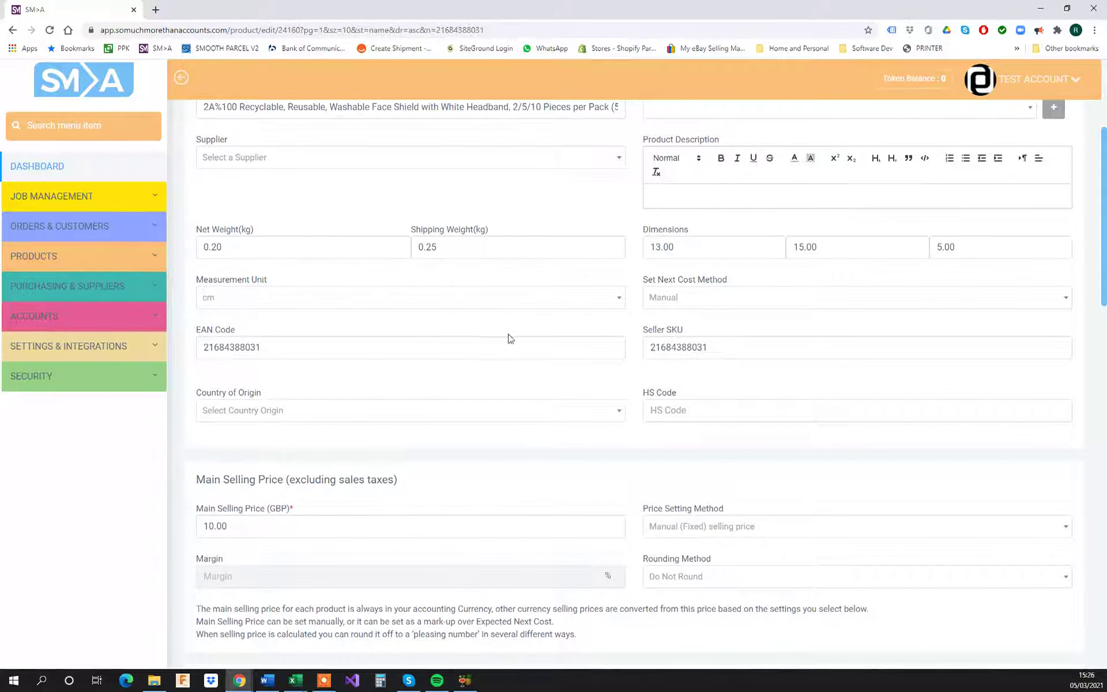
{"action": "scroll", "coordinate": [338, 345], "scroll_direction": "down", "scroll_amount": 10}
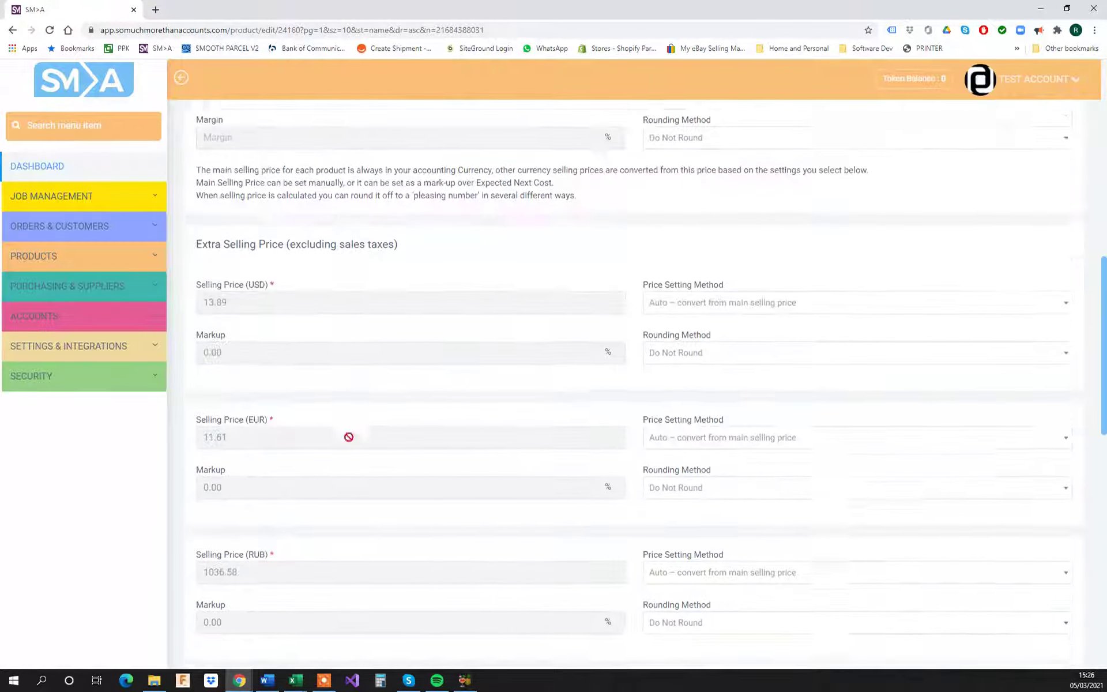
{"action": "scroll", "coordinate": [453, 371], "scroll_direction": "down", "scroll_amount": 9}
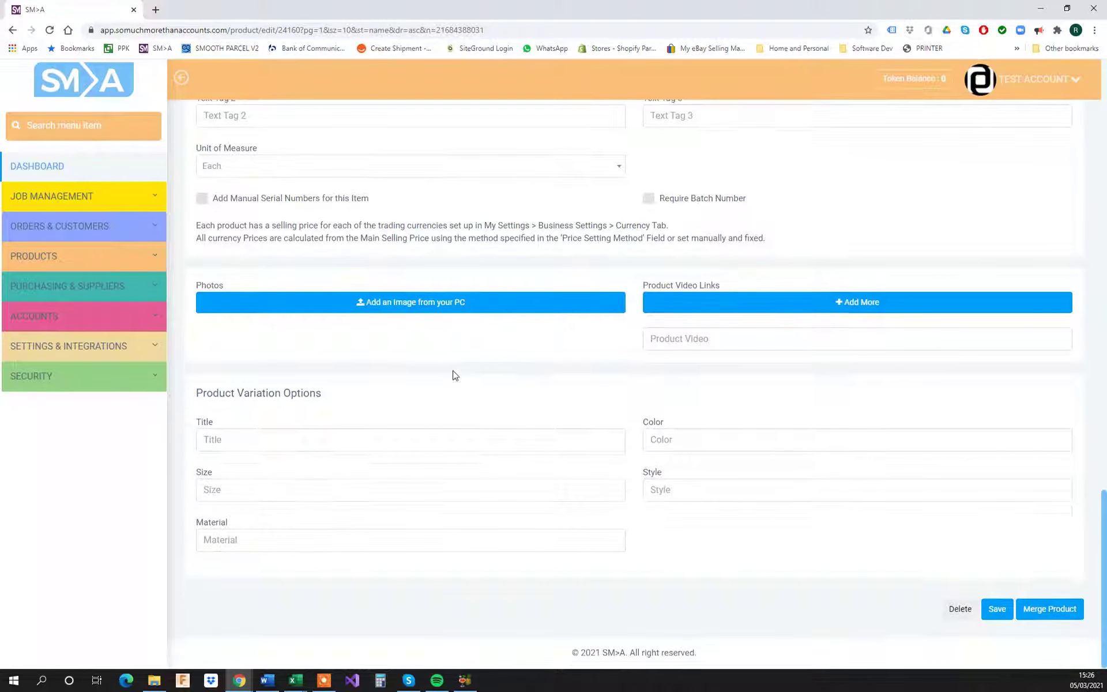
{"action": "scroll", "coordinate": [453, 372], "scroll_direction": "up", "scroll_amount": 20}
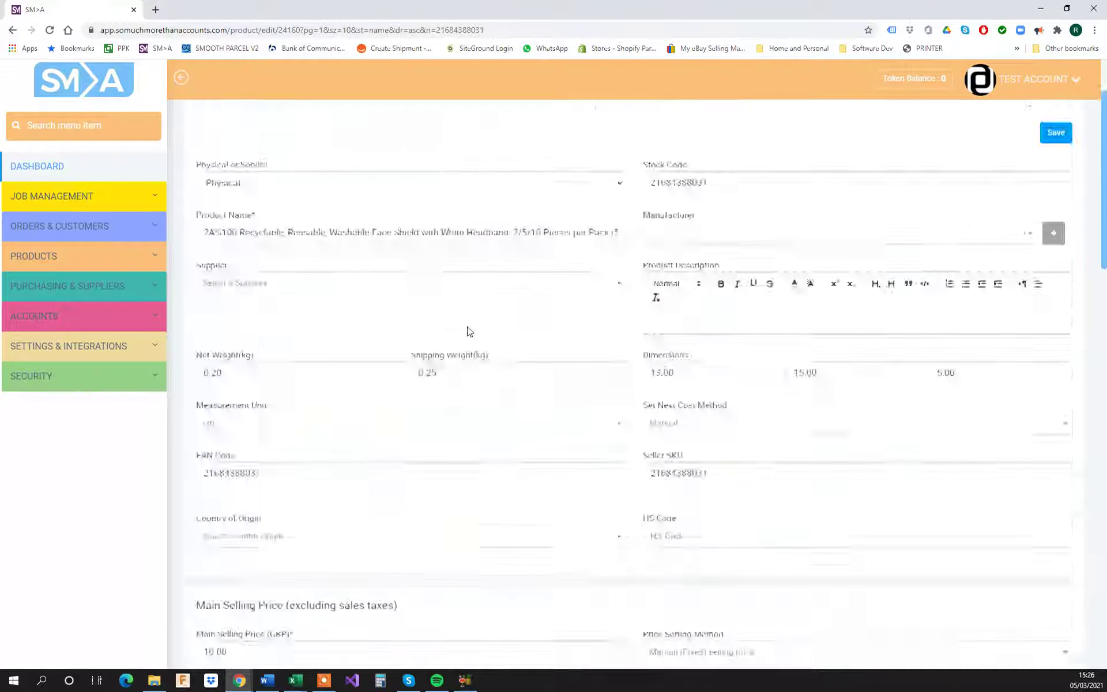